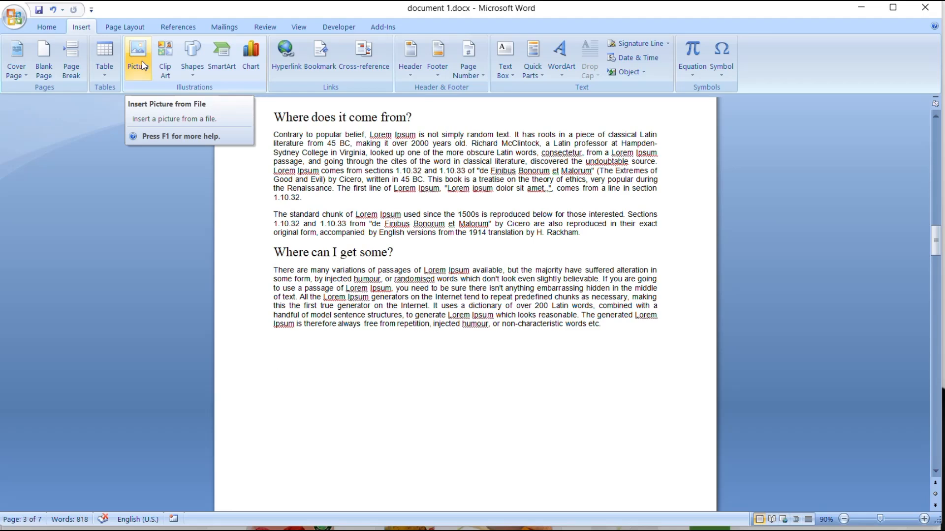
- Add a blank line after the first paragraph under "Where does it come from?"
click(368, 373)
click(137, 75)
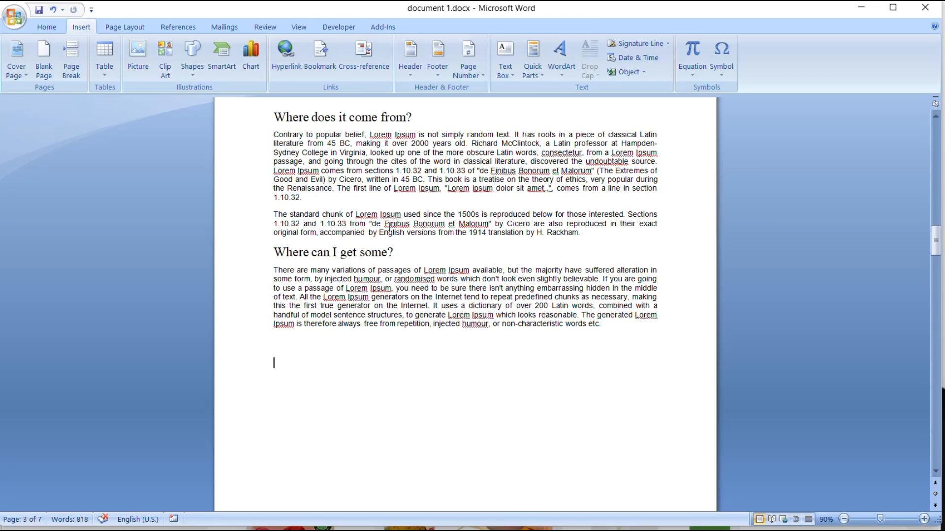
click(331, 199)
key(Return)
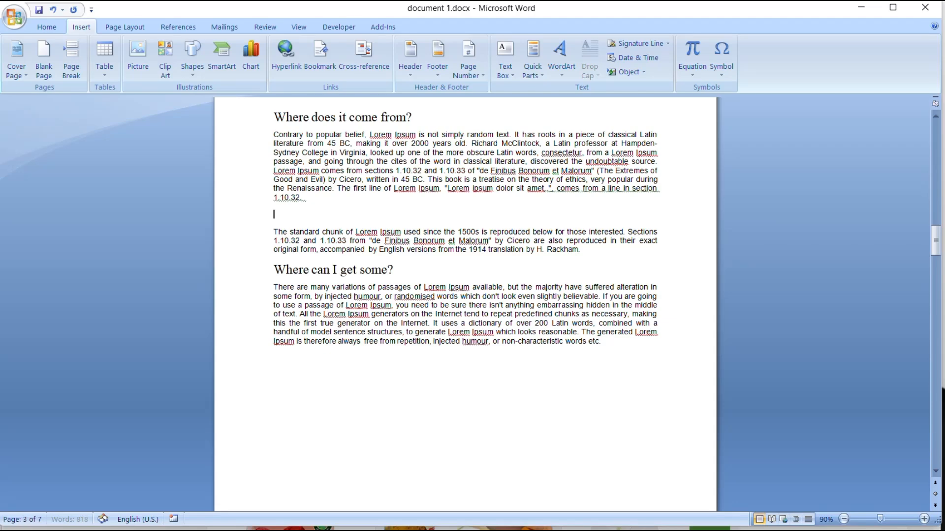
click(140, 59)
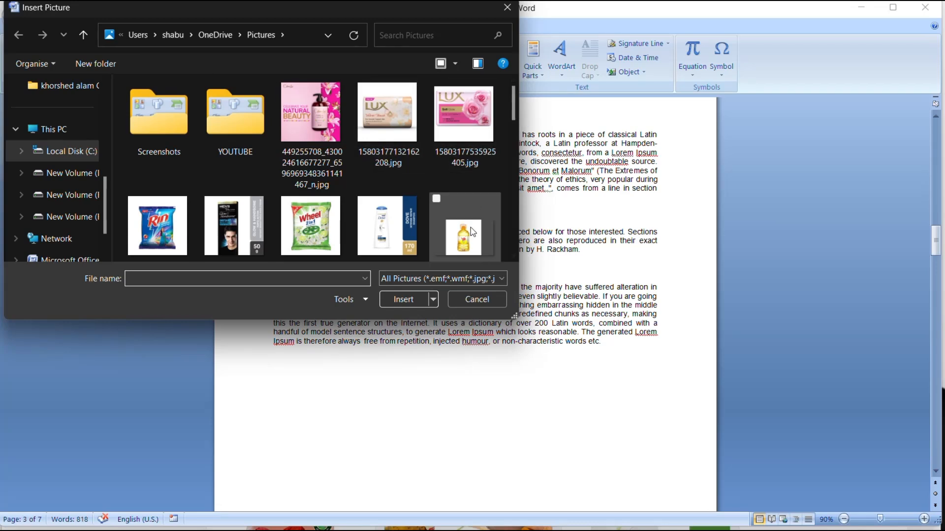
click(325, 139)
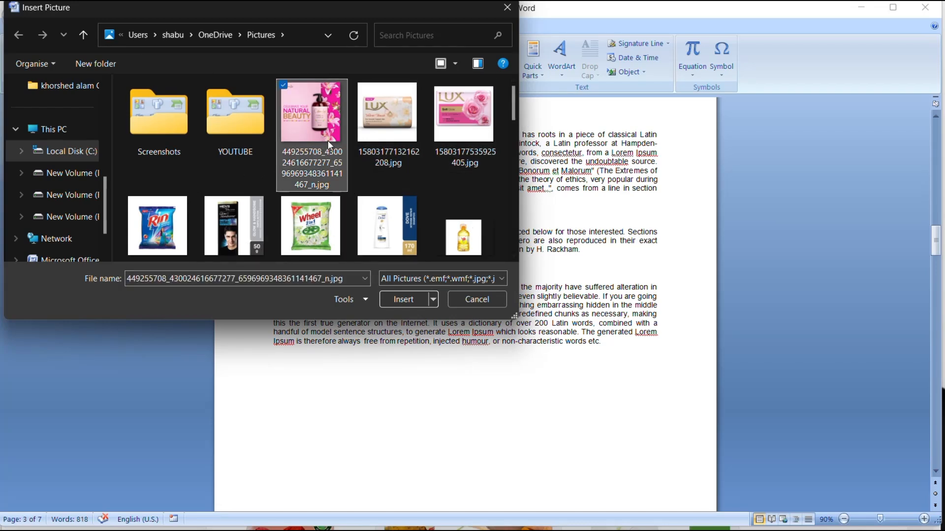
click(399, 302)
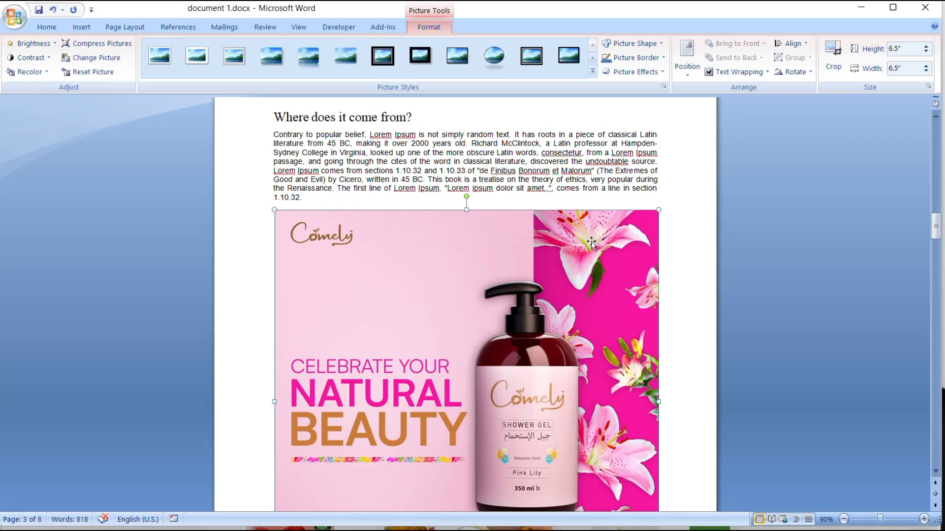
click(761, 74)
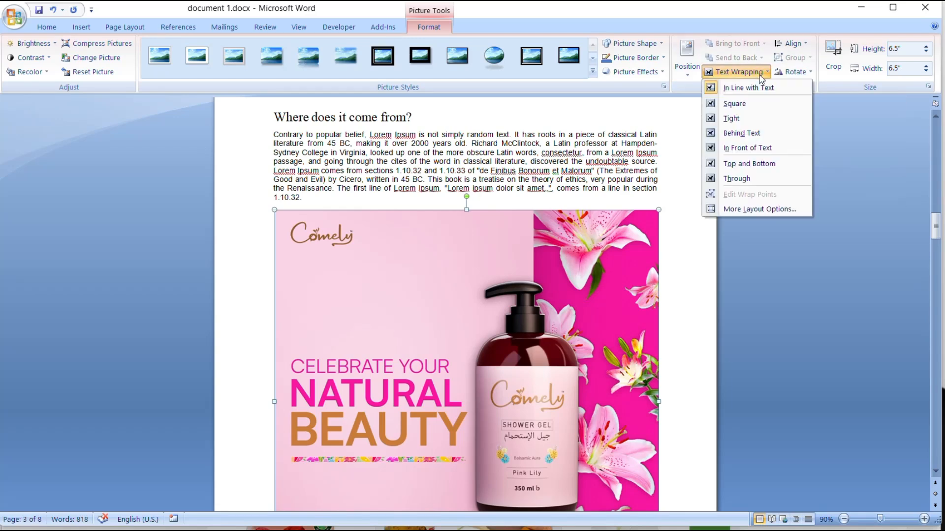
click(756, 107)
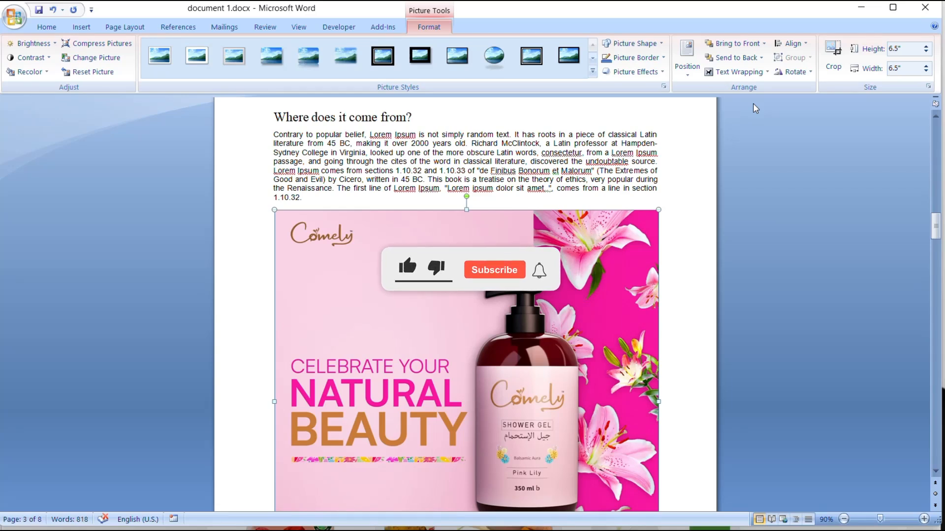
- Set the inserted picture's brightness to +30 %
click(55, 44)
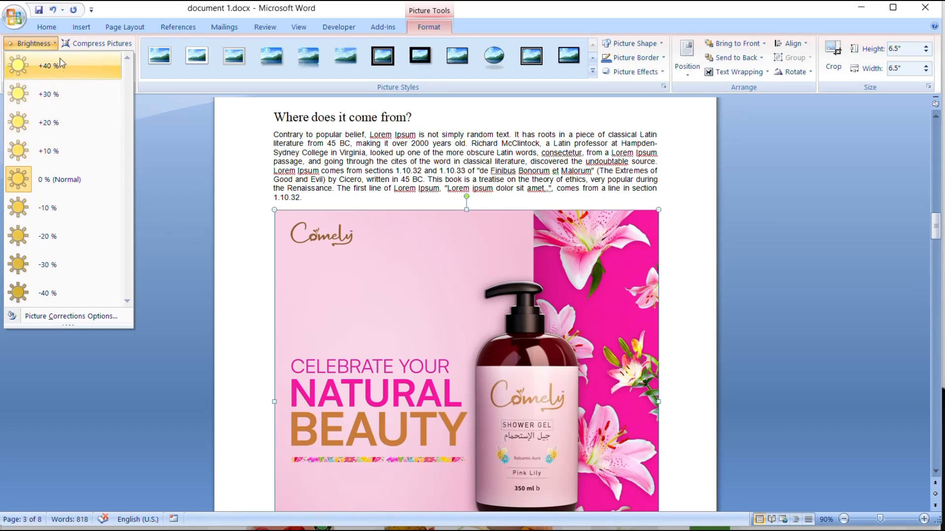
click(60, 126)
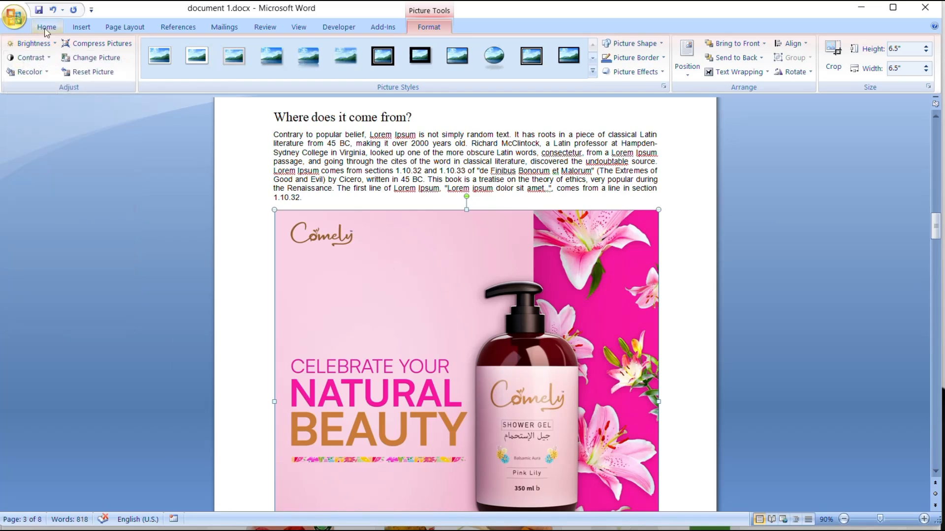
click(55, 44)
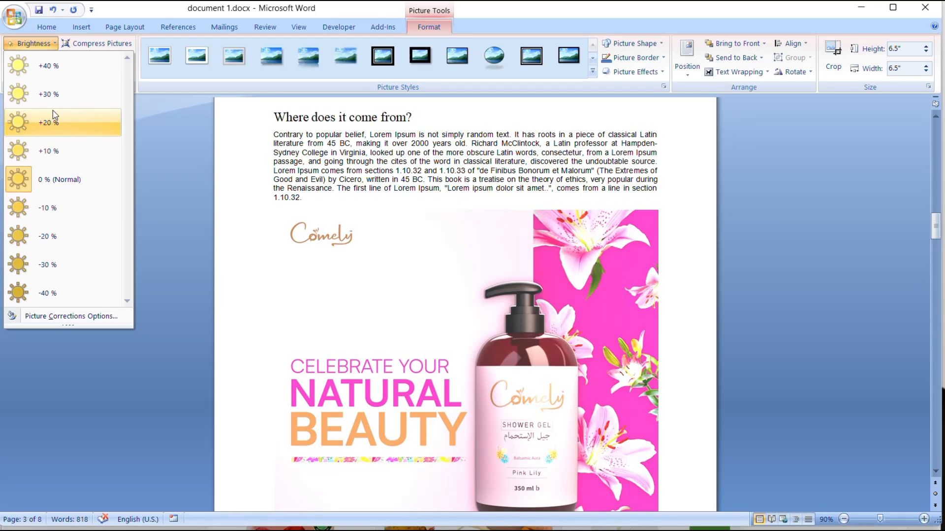
click(51, 93)
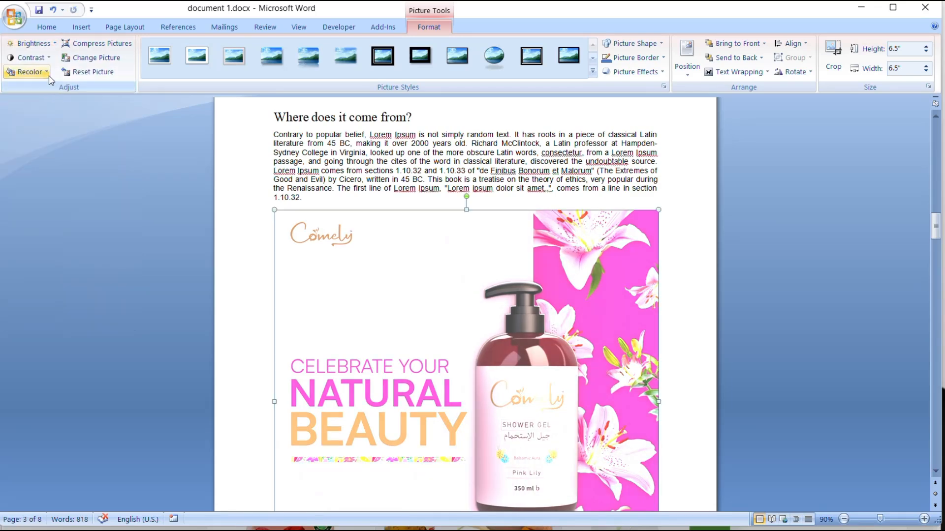
- Restore the picture's brightness to 0 % (Normal)
click(48, 58)
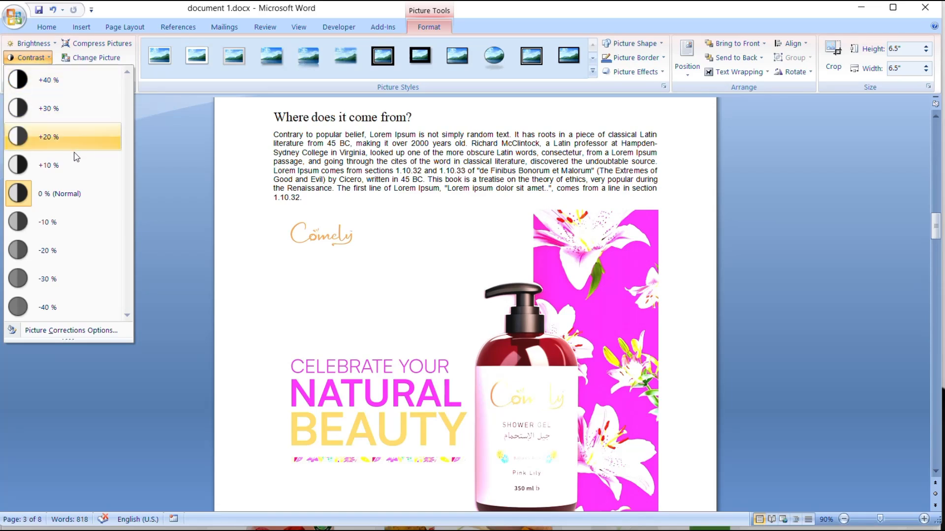
click(48, 43)
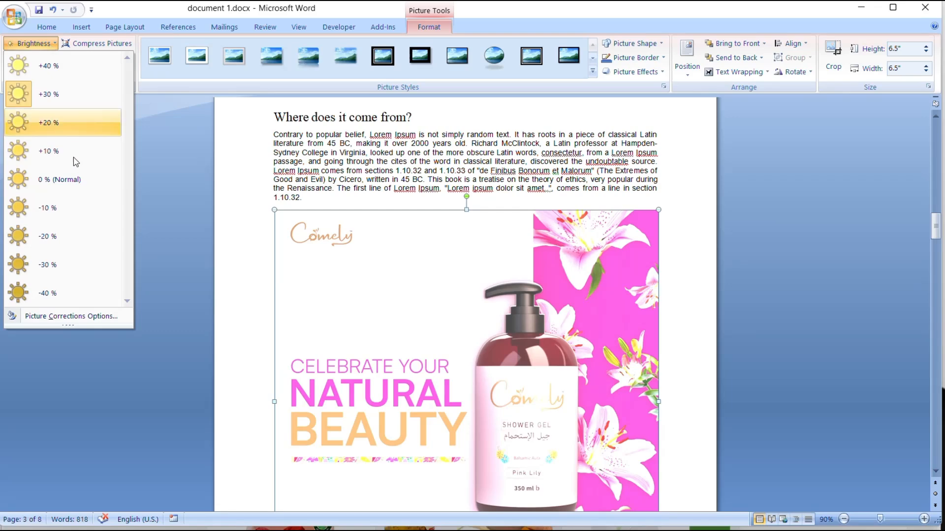
click(73, 178)
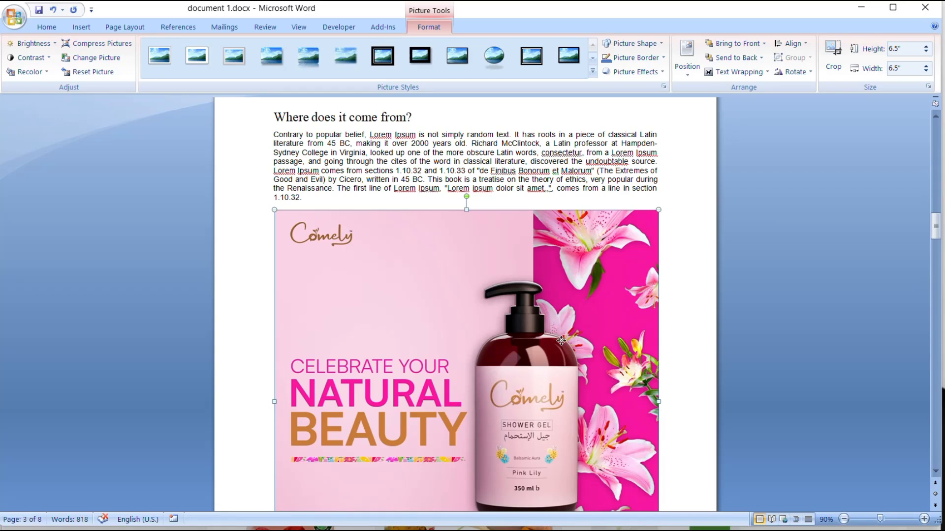
- Shrink the picture proportionally to 3.1" high by 3.11" wide
click(926, 54)
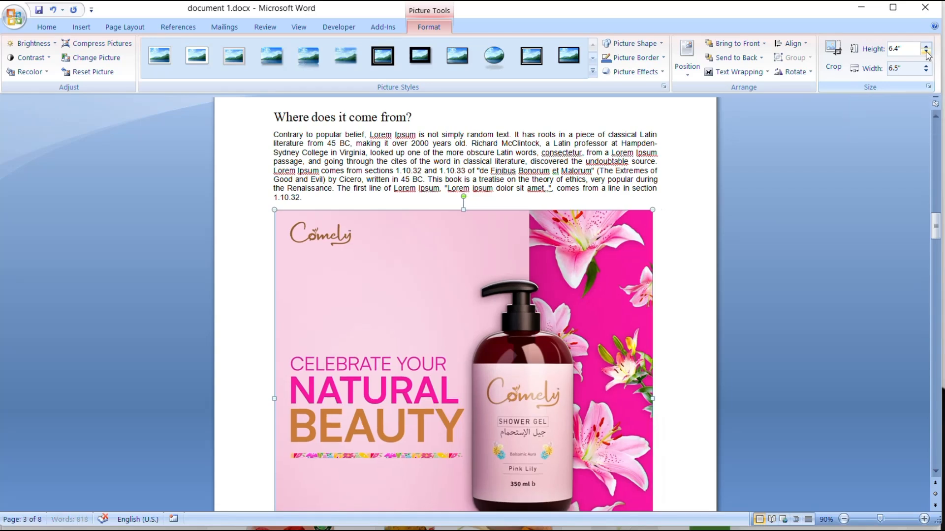
click(926, 54)
click(927, 53)
click(926, 54)
click(926, 53)
click(926, 53)
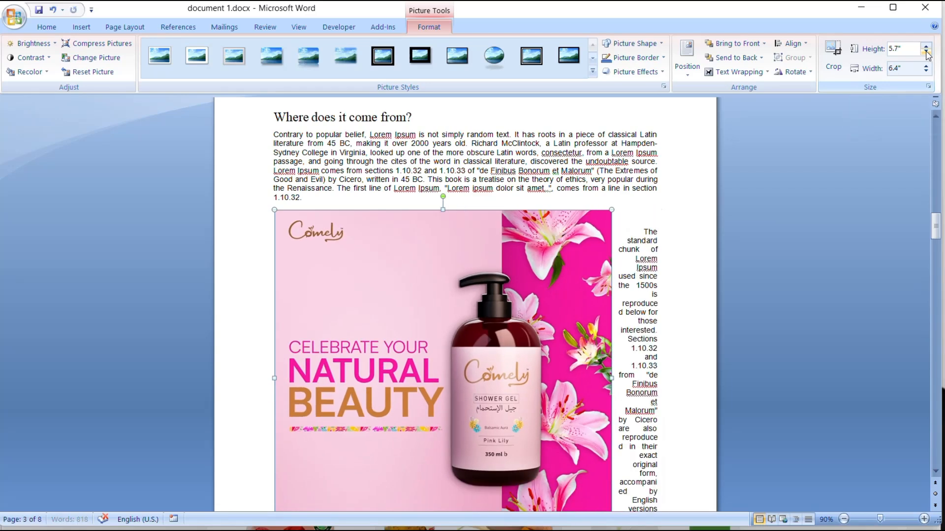
click(926, 53)
click(926, 54)
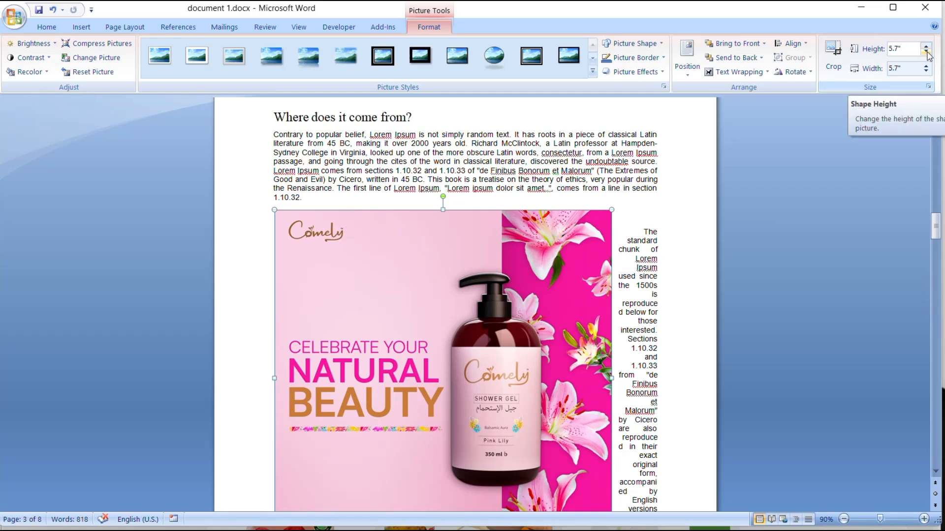
click(926, 54)
click(926, 53)
click(926, 54)
click(926, 53)
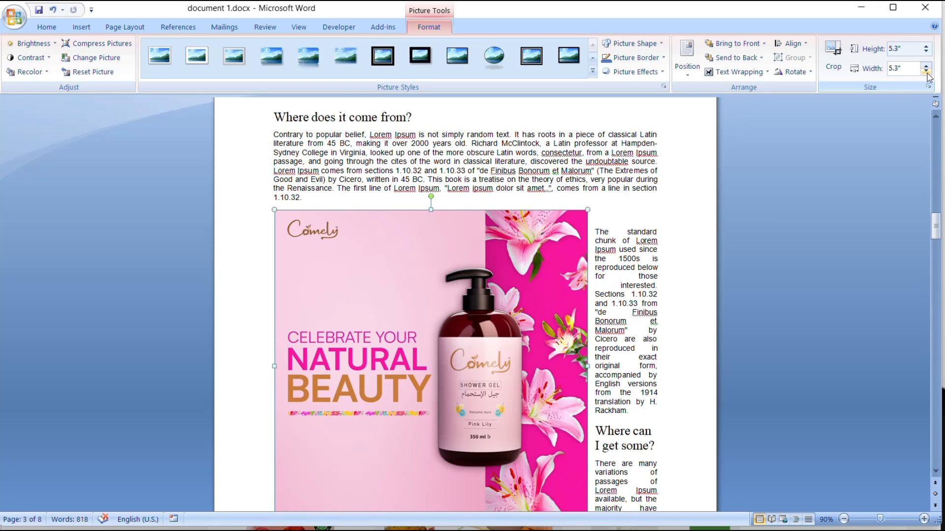
click(927, 72)
click(926, 72)
click(926, 72)
click(926, 72)
click(926, 72)
click(926, 72)
click(926, 71)
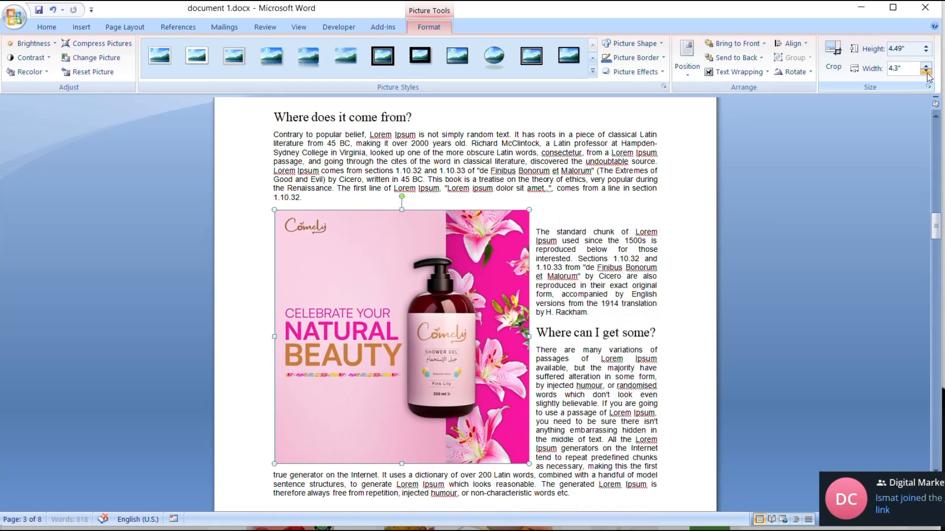
click(927, 71)
click(926, 71)
click(926, 72)
click(927, 72)
click(926, 72)
click(926, 71)
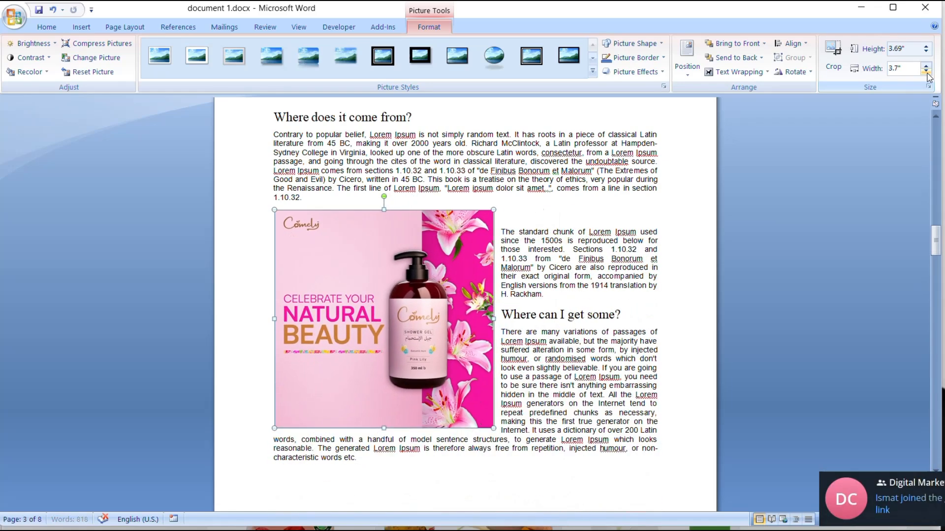
click(926, 72)
click(926, 72)
click(926, 72)
click(926, 72)
click(926, 72)
click(926, 72)
click(926, 72)
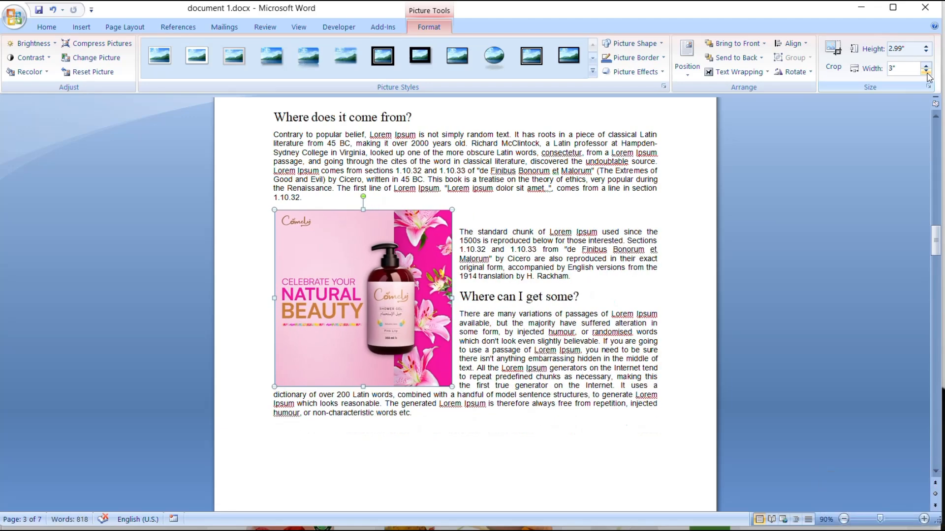
click(926, 48)
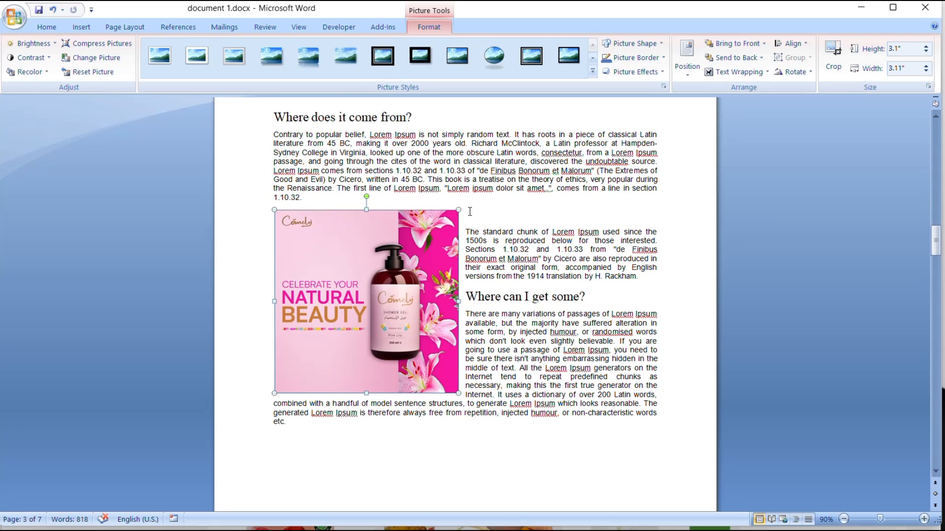
- Crop a thin strip off the picture's top edge, bringing its height to 3.04"
click(837, 73)
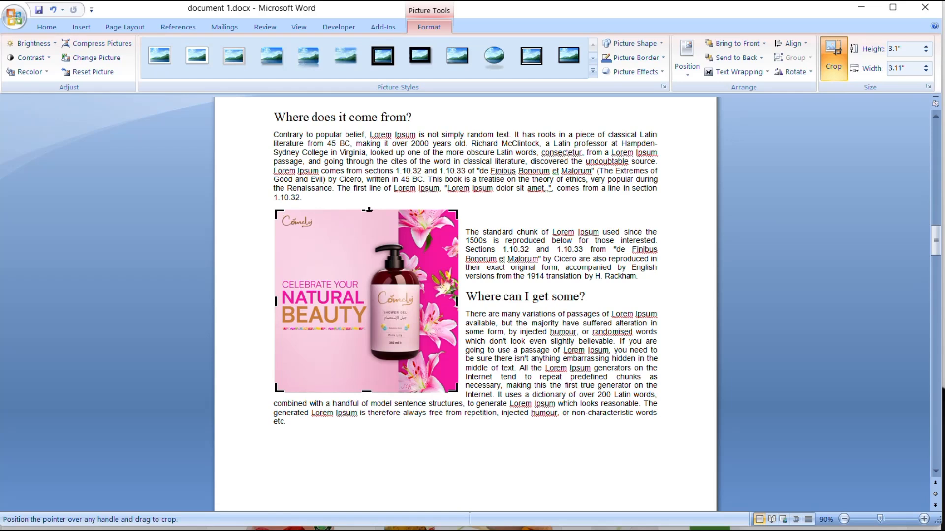
drag(368, 212, 367, 214)
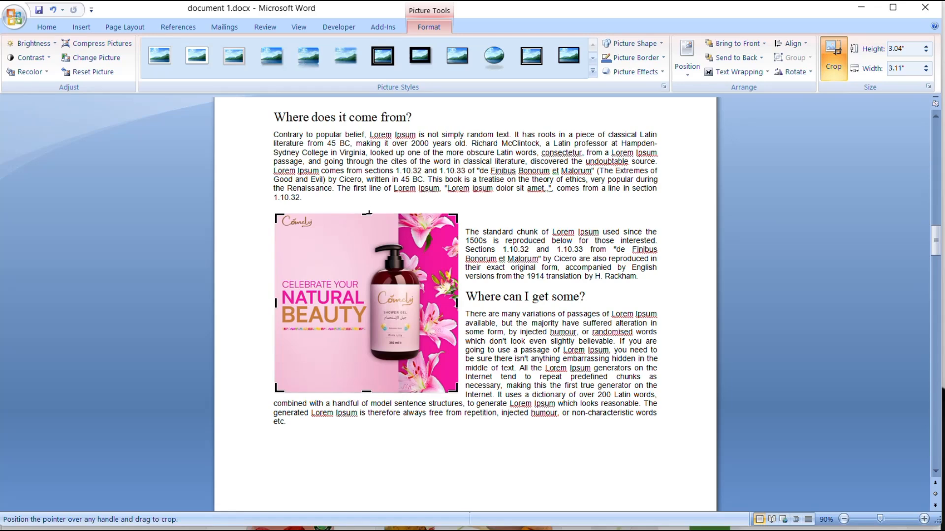
click(369, 214)
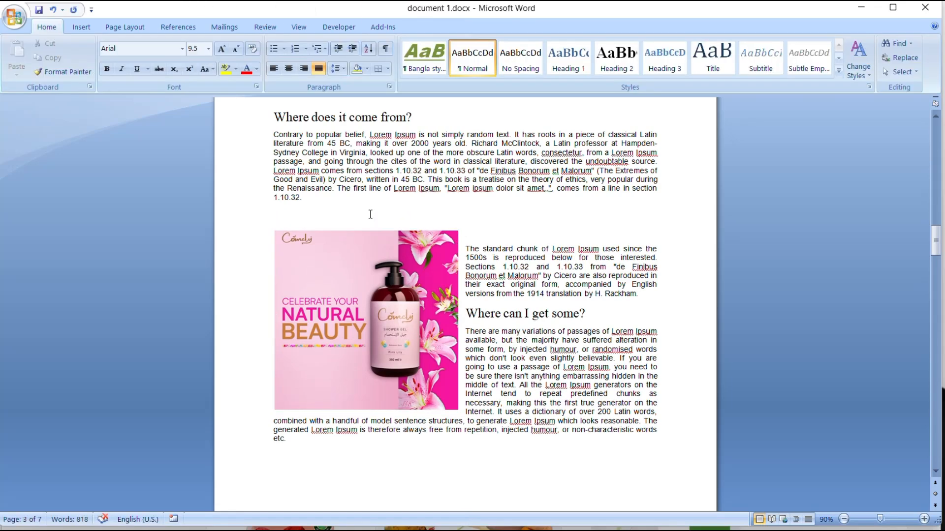
key(BackSpace)
- Move the picture to the centre of the text column and apply the Drop Shadow Rectangle picture style
click(370, 214)
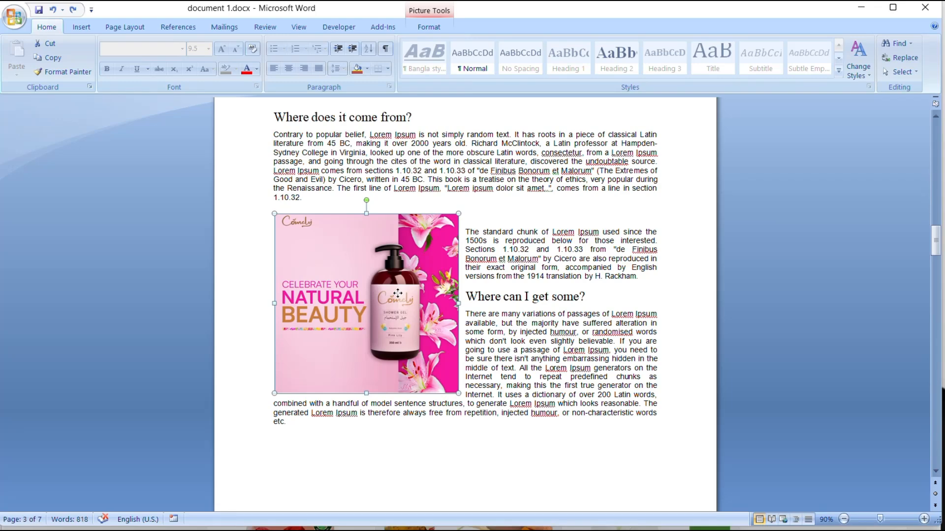
drag(398, 293, 495, 298)
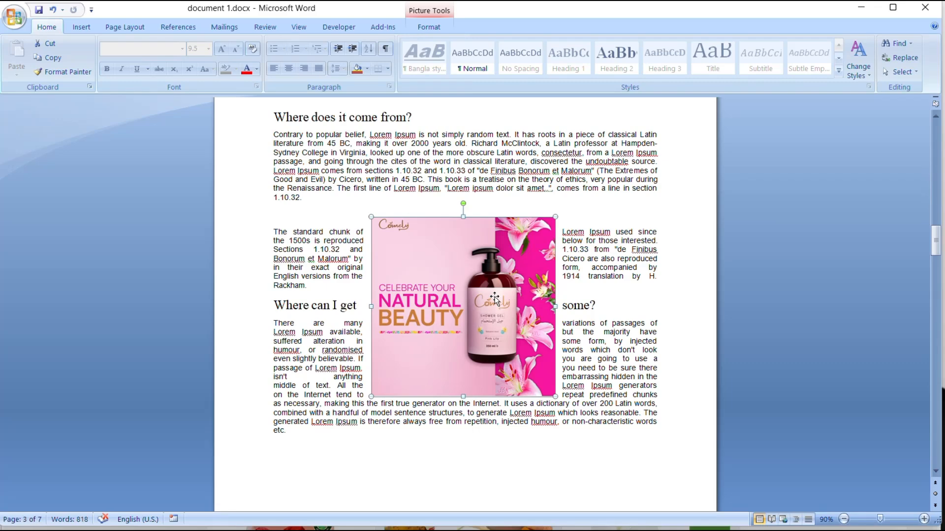
click(428, 27)
scroll(416, 268, down, 1)
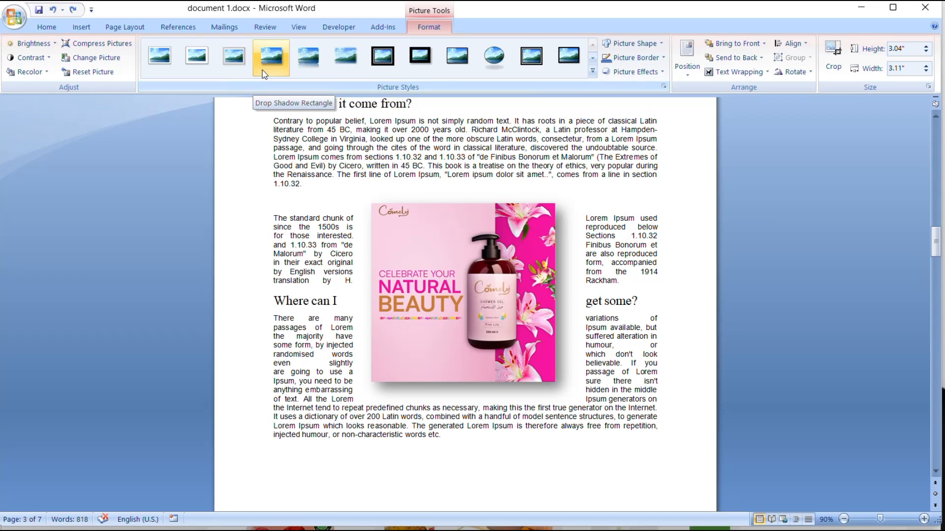
click(268, 70)
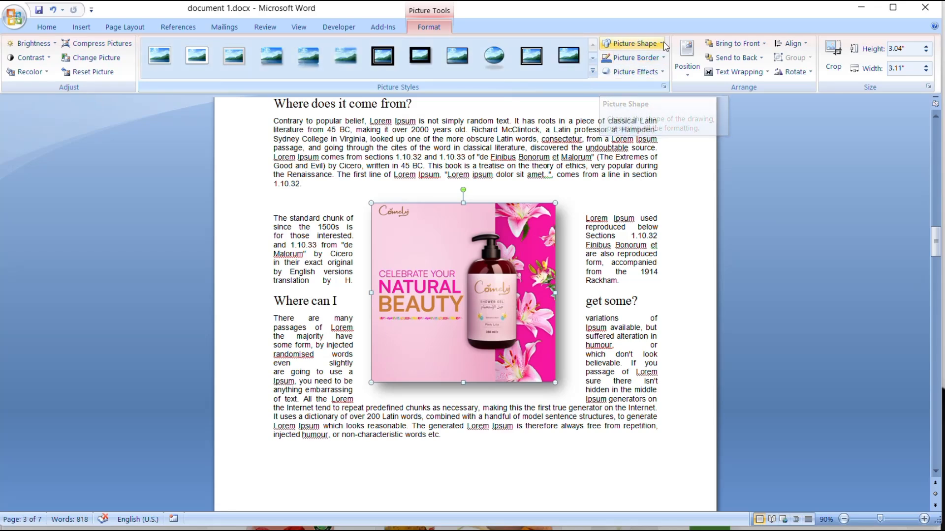
- Change the picture's shape to a regular pentagon and give it a thin black border
click(634, 44)
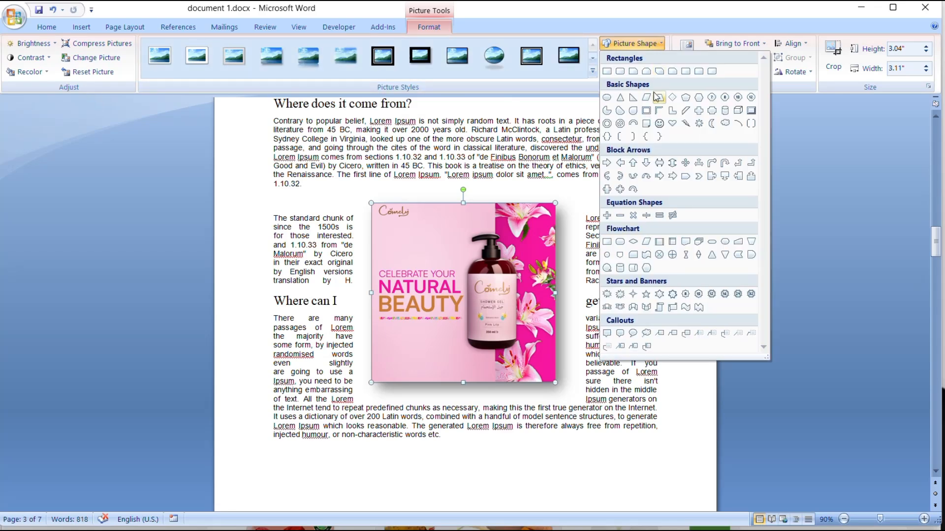
click(686, 97)
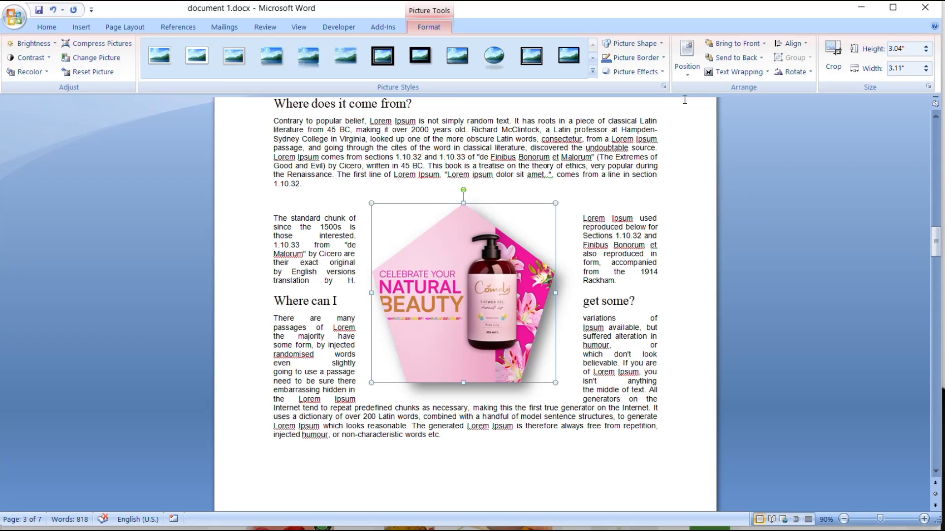
click(663, 58)
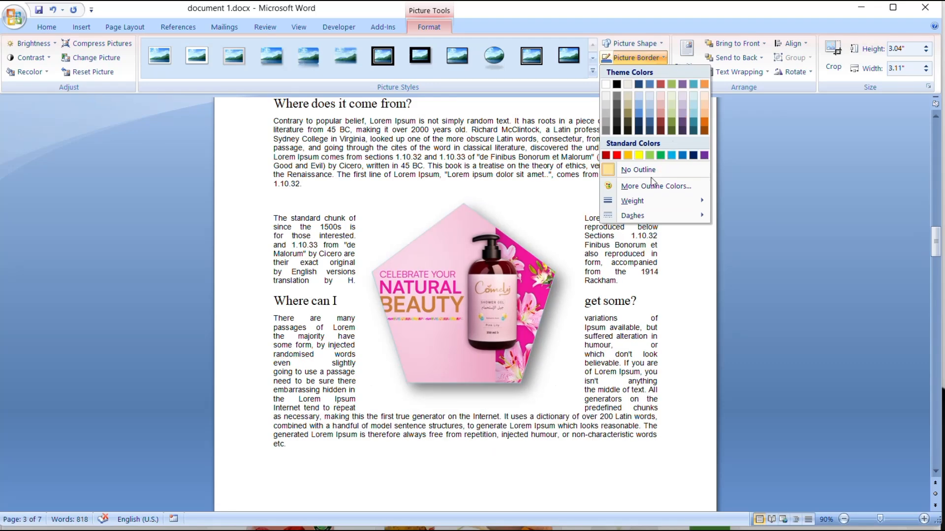
mouse_move(645, 205)
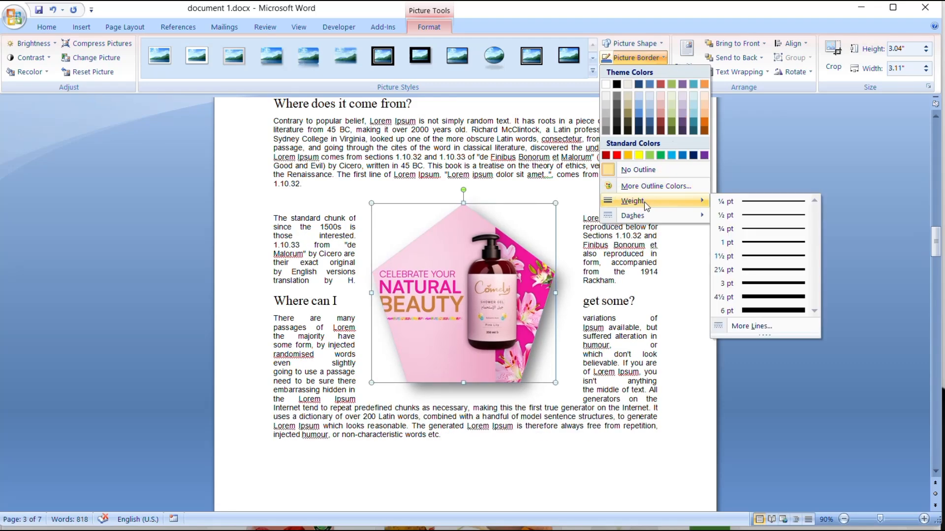
mouse_move(679, 219)
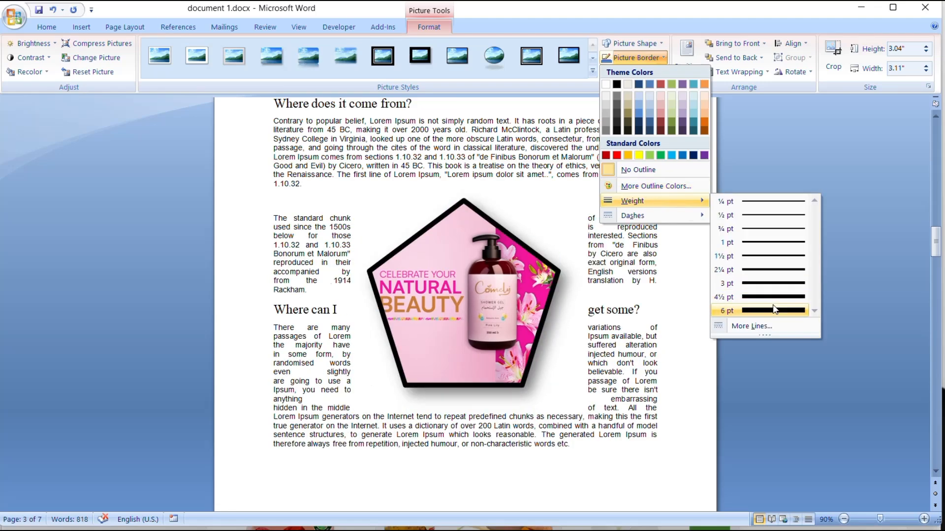
click(774, 264)
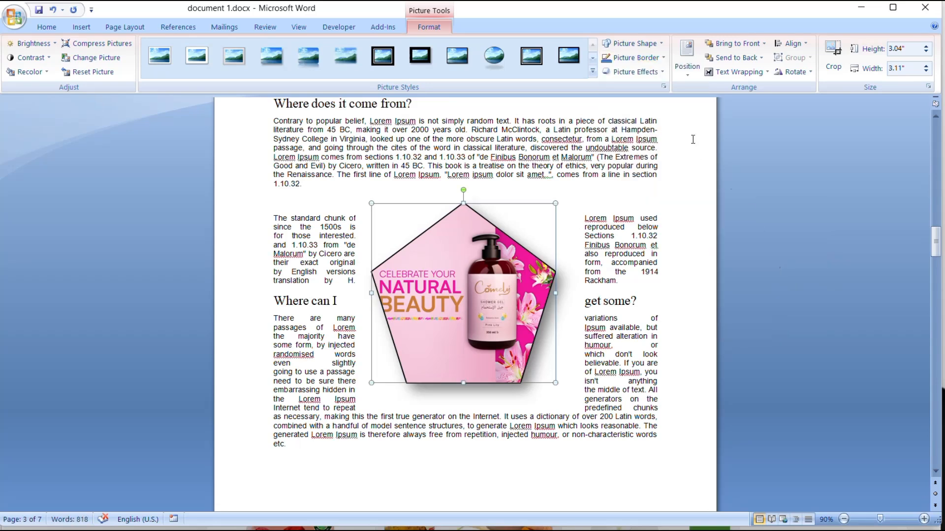
click(661, 78)
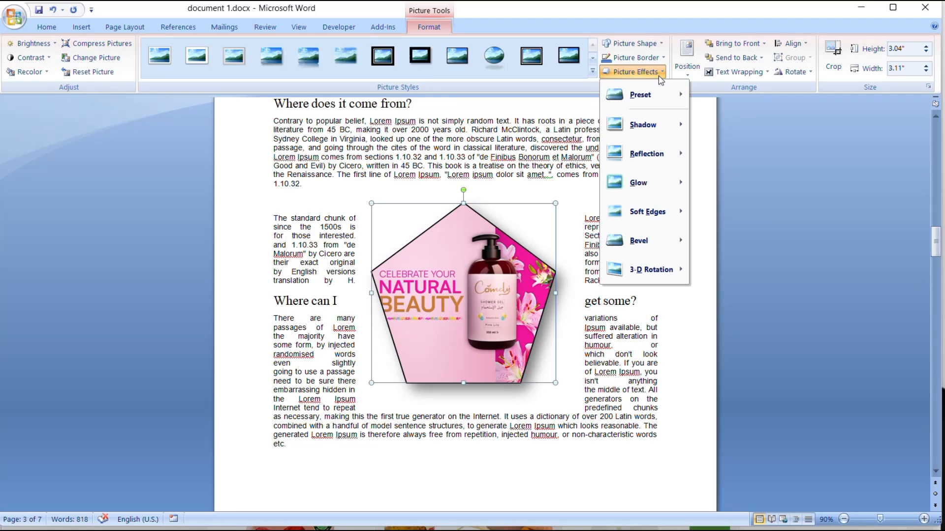
mouse_move(672, 95)
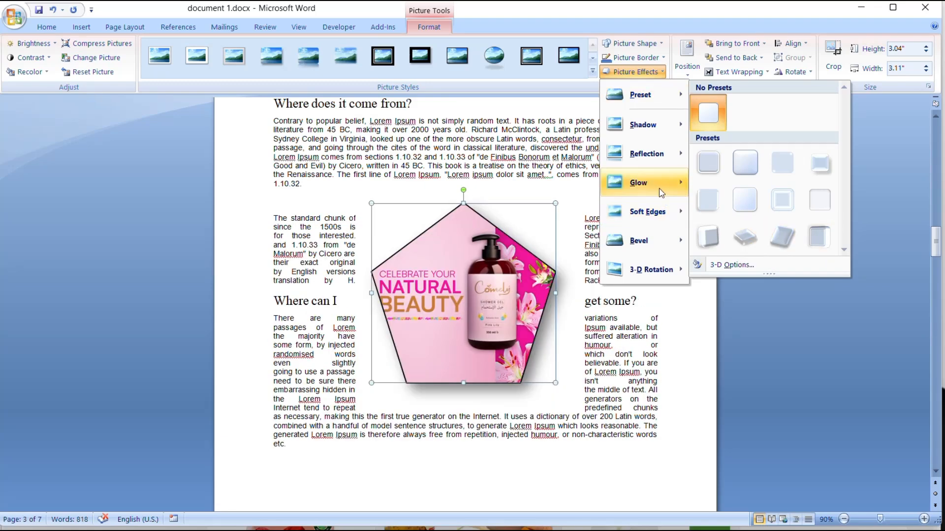
mouse_move(658, 185)
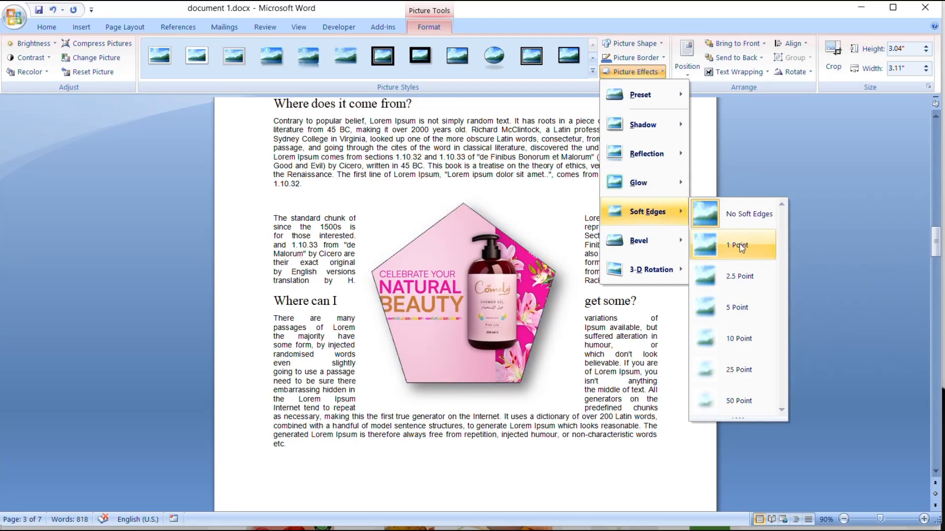
click(514, 294)
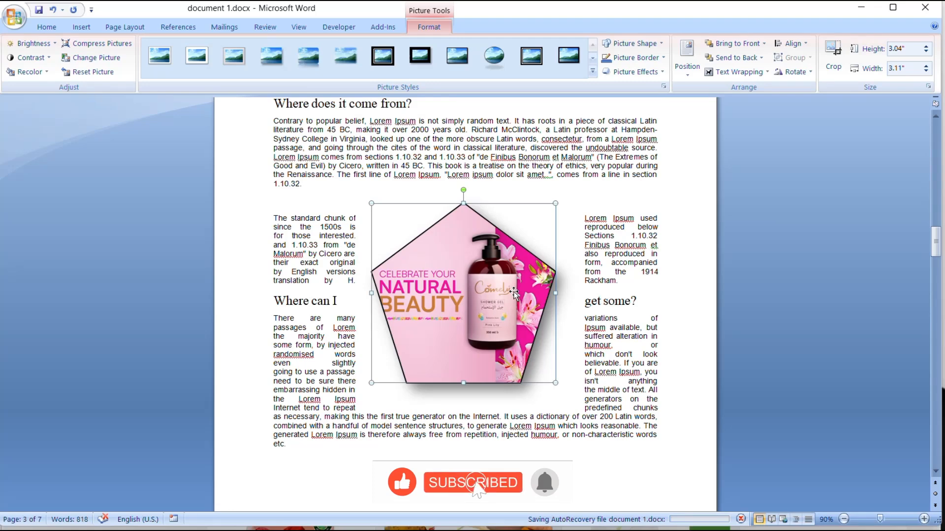
- Switch to the Green Bazar shop in Chrome, look through the images in its product listing, and return to the Word document
mouse_move(661, 530)
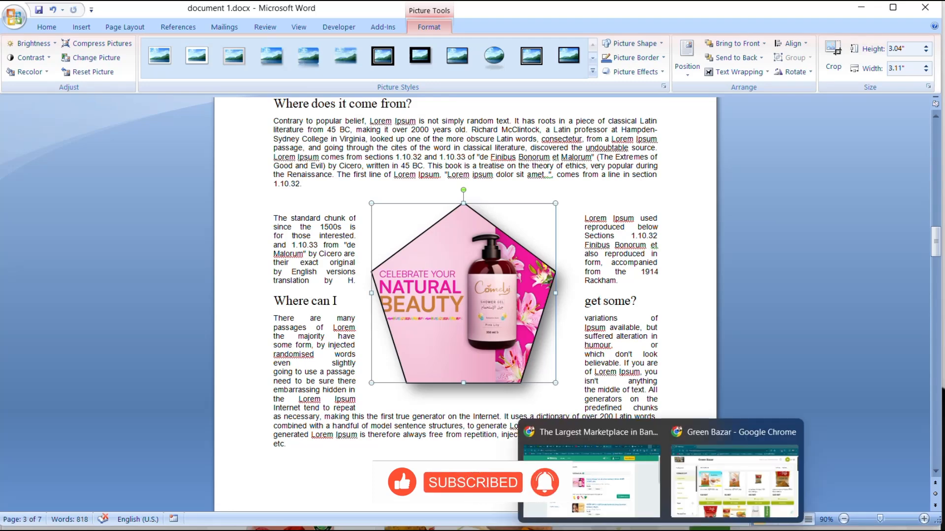
click(709, 502)
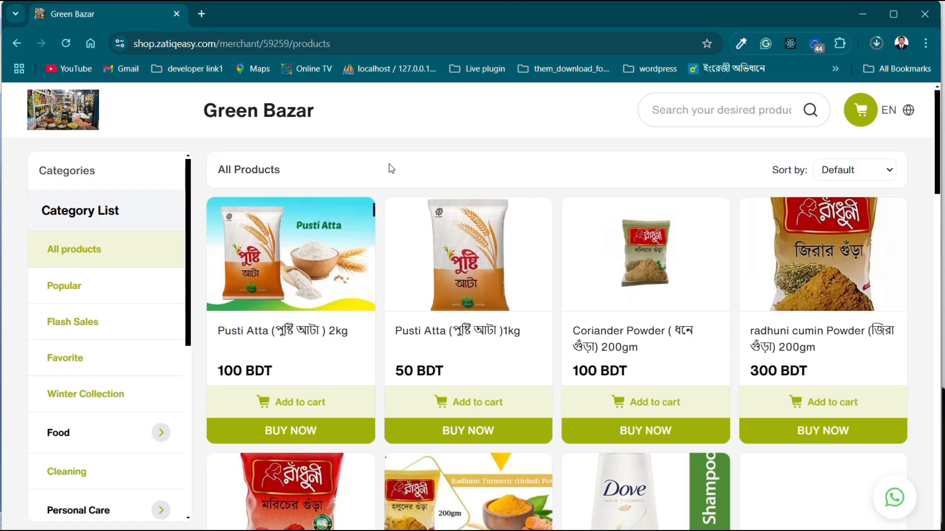
scroll(391, 168, down, 4)
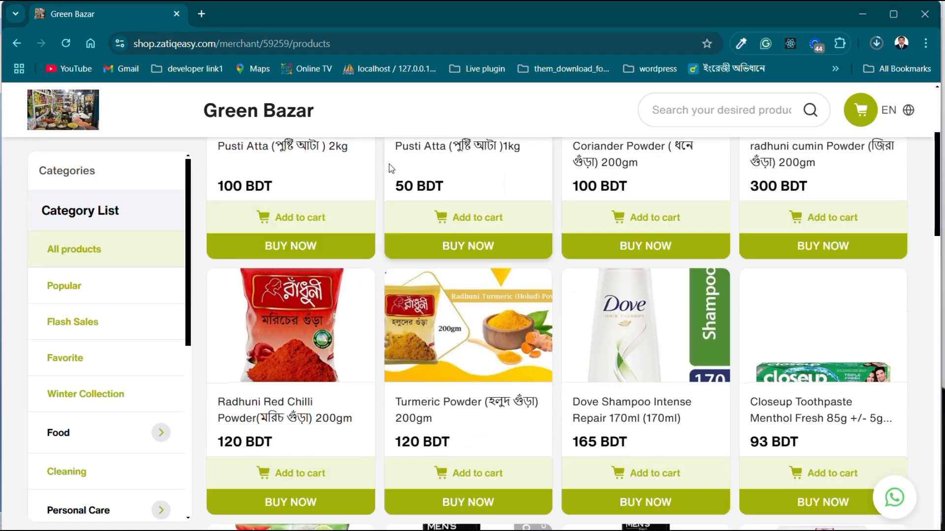
scroll(391, 169, up, 3)
scroll(391, 169, down, 6)
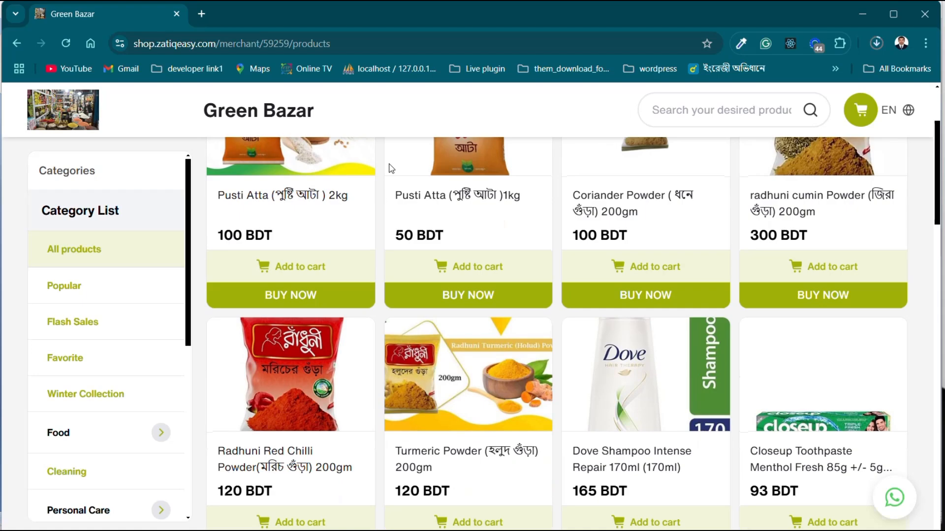
scroll(391, 169, down, 2)
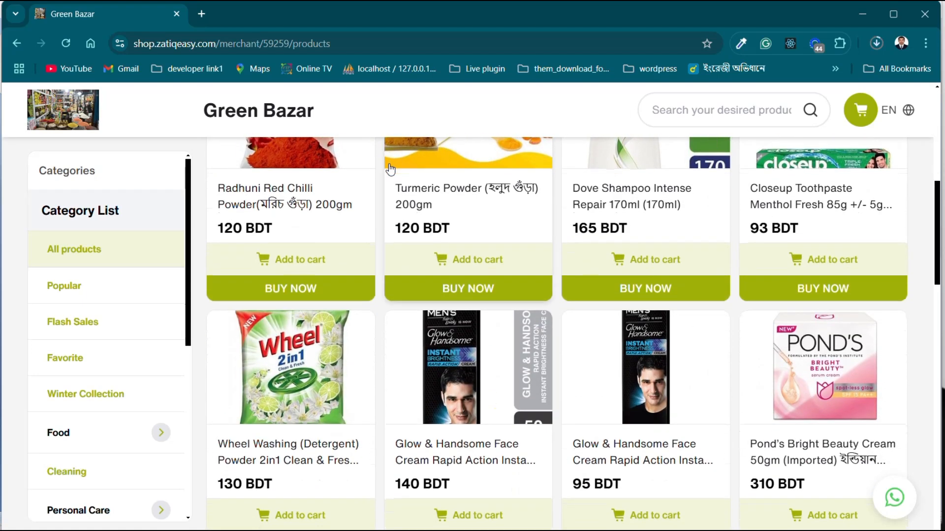
scroll(391, 169, up, 5)
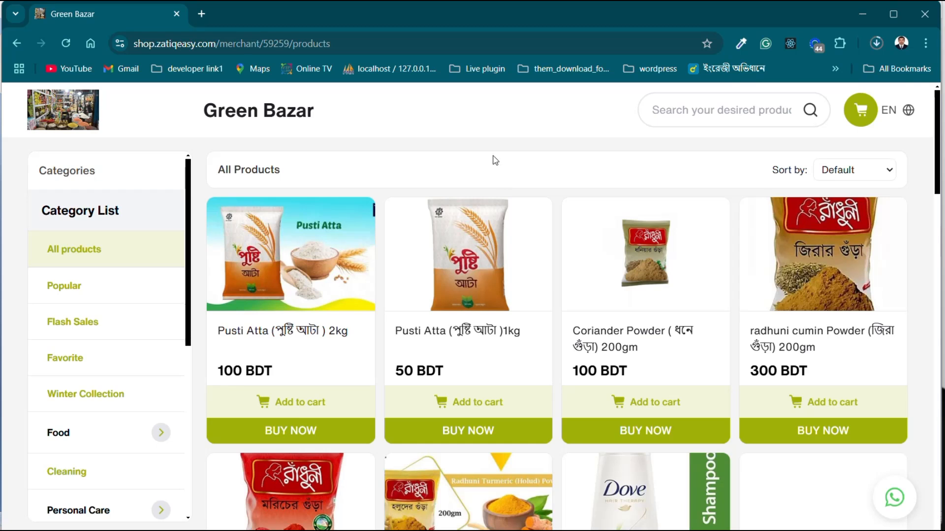
click(863, 17)
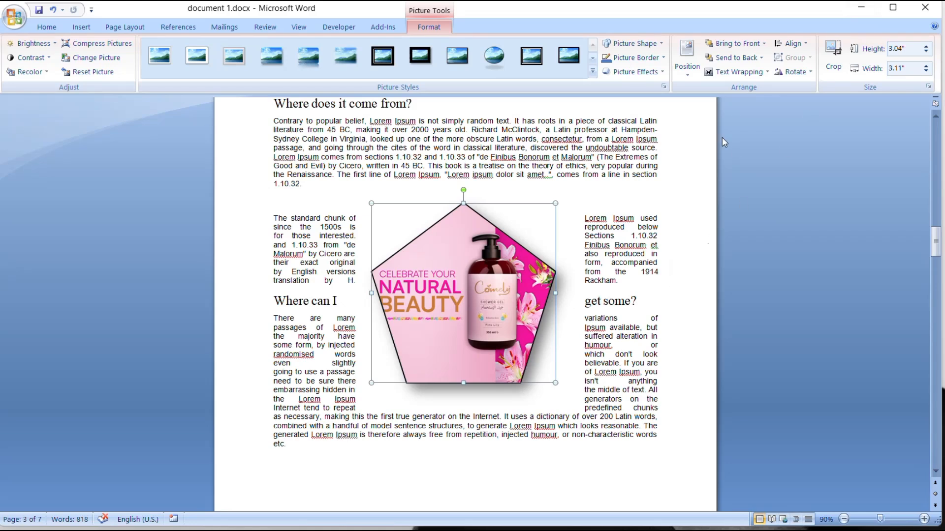
click(691, 83)
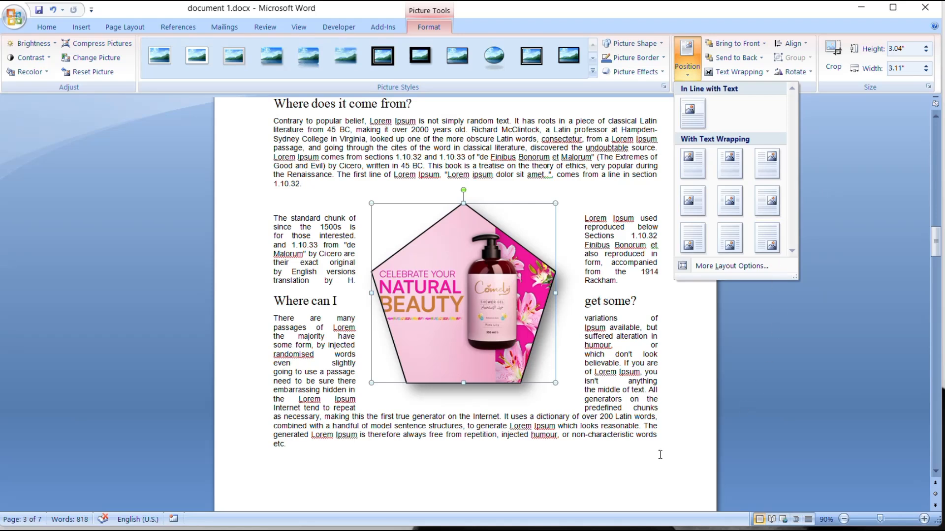
click(660, 455)
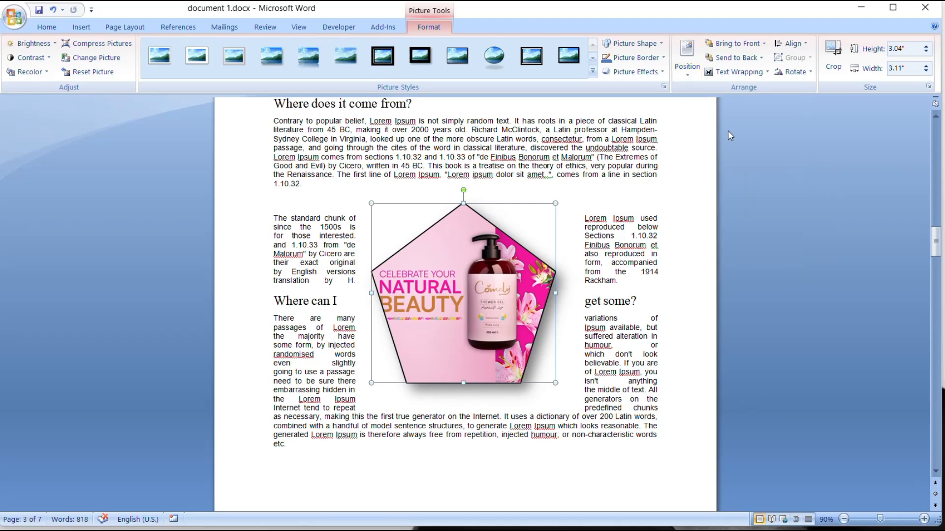
- Set the pentagon picture's text wrapping to Tight
click(766, 73)
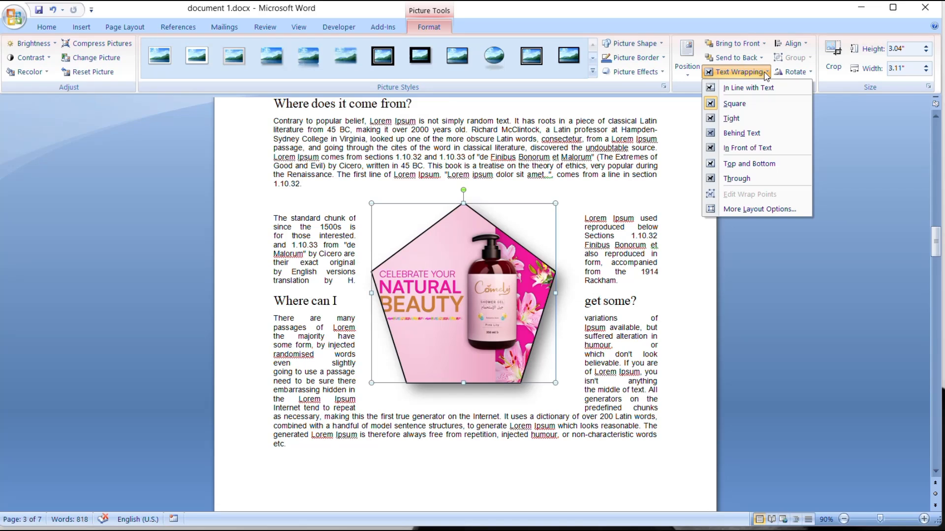
click(745, 122)
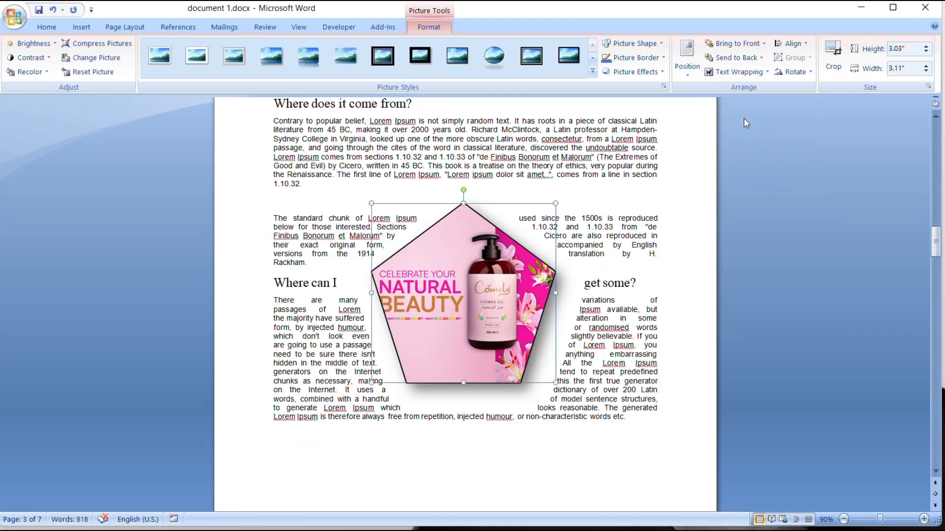
- Try pulling wrap points outward on both sides of the pentagon picture, restore the original boundary and leave wrap point editing
click(765, 73)
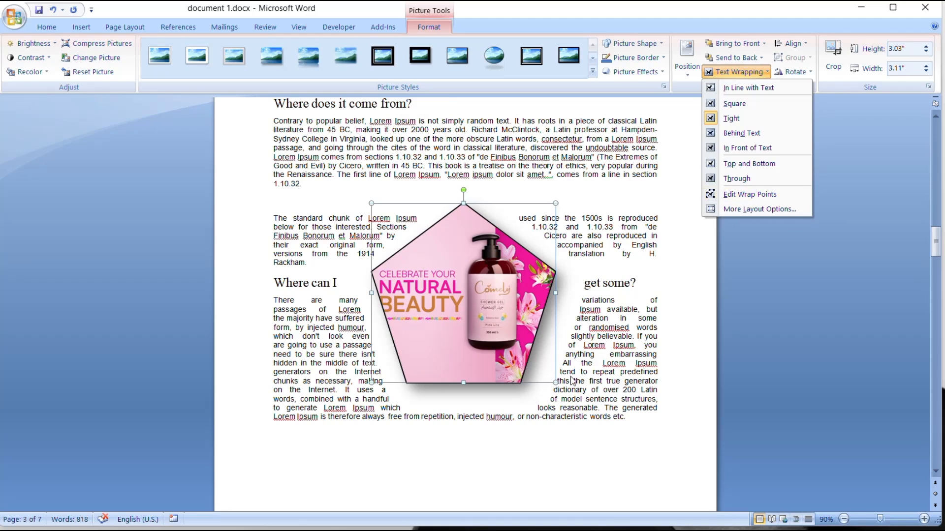
click(764, 197)
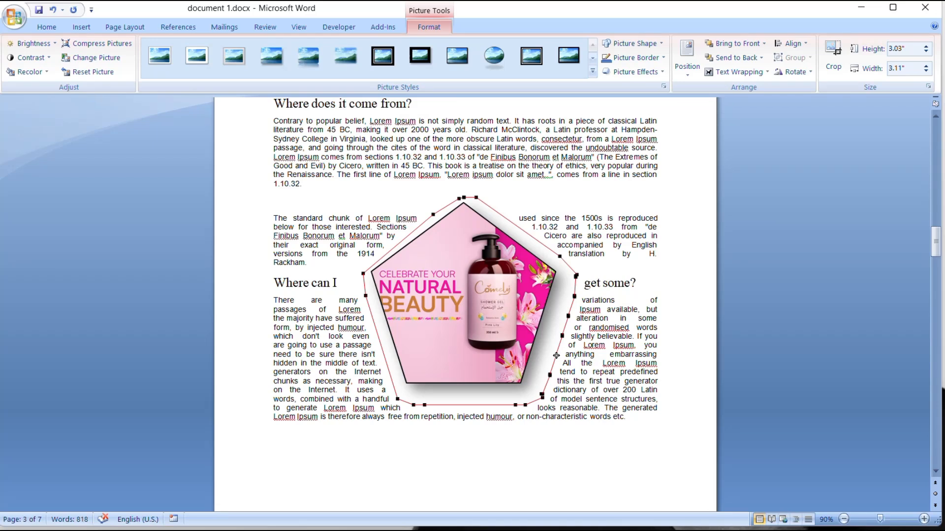
drag(556, 355, 579, 331)
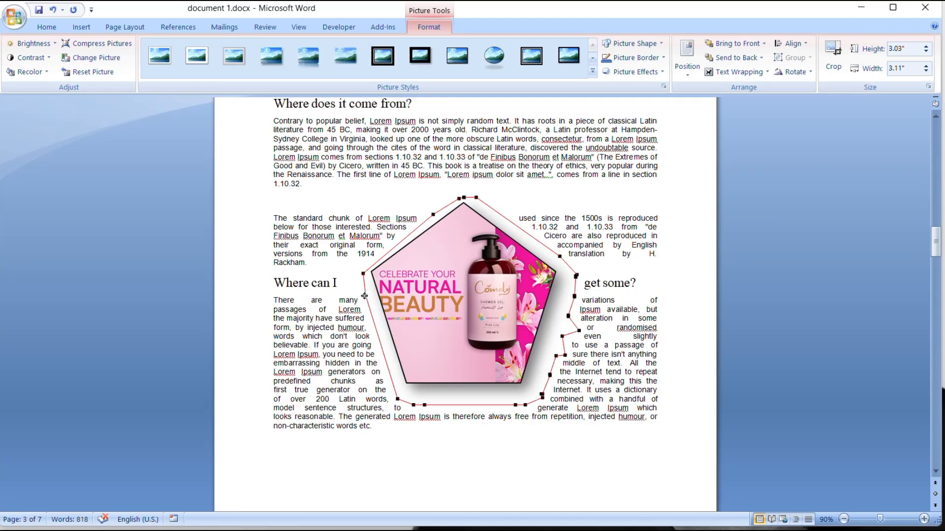
drag(364, 296, 353, 299)
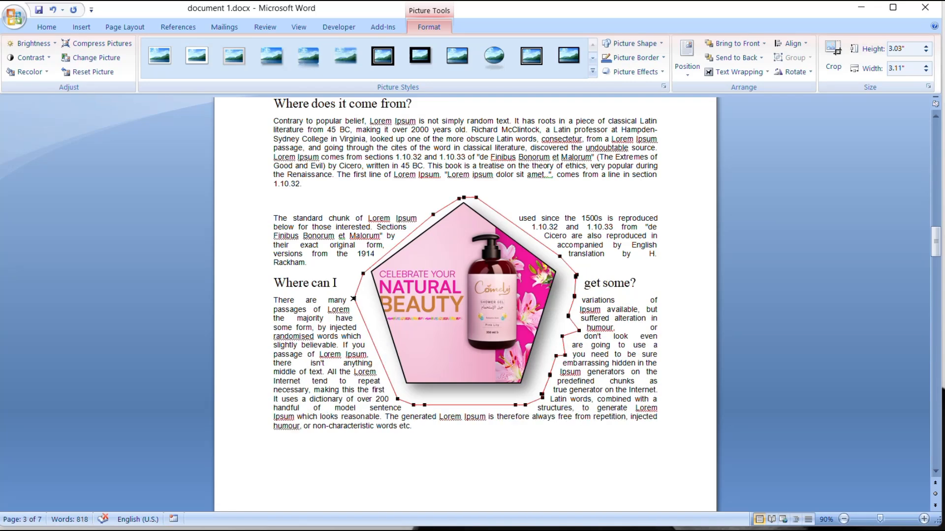
drag(353, 298, 365, 297)
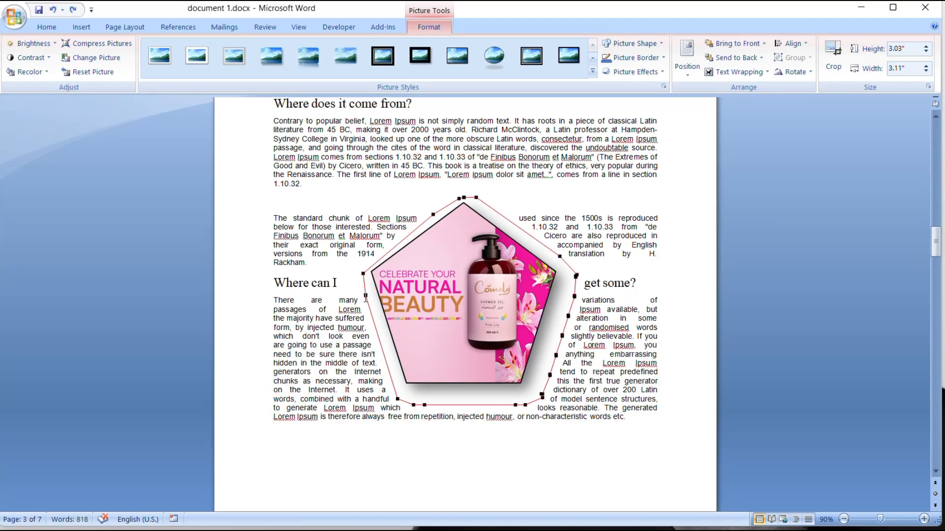
click(733, 74)
click(737, 201)
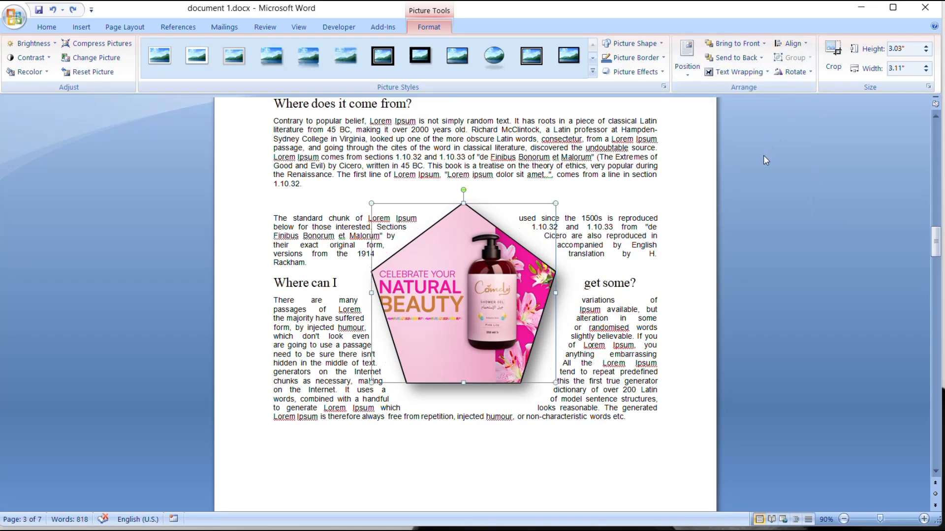
- Examine the picture's rotation, scale and crop settings in the additional rotation options
click(809, 72)
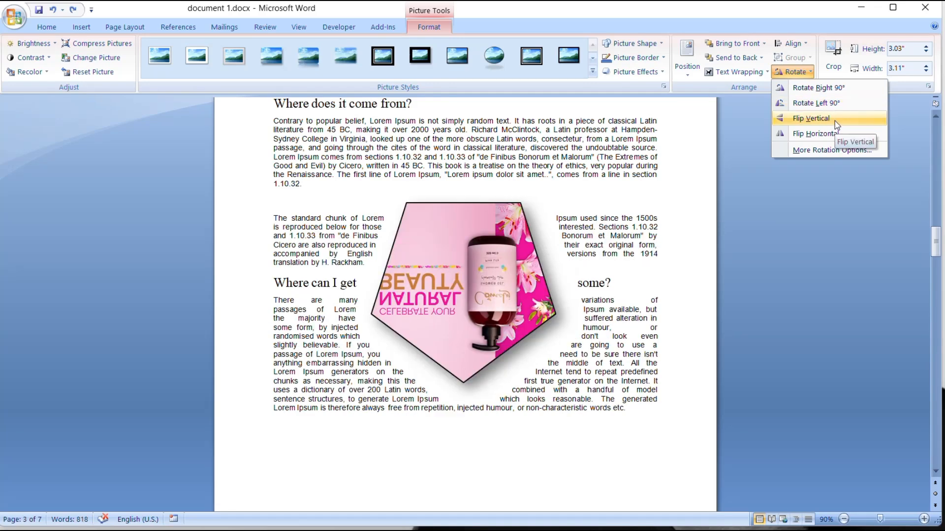
click(832, 151)
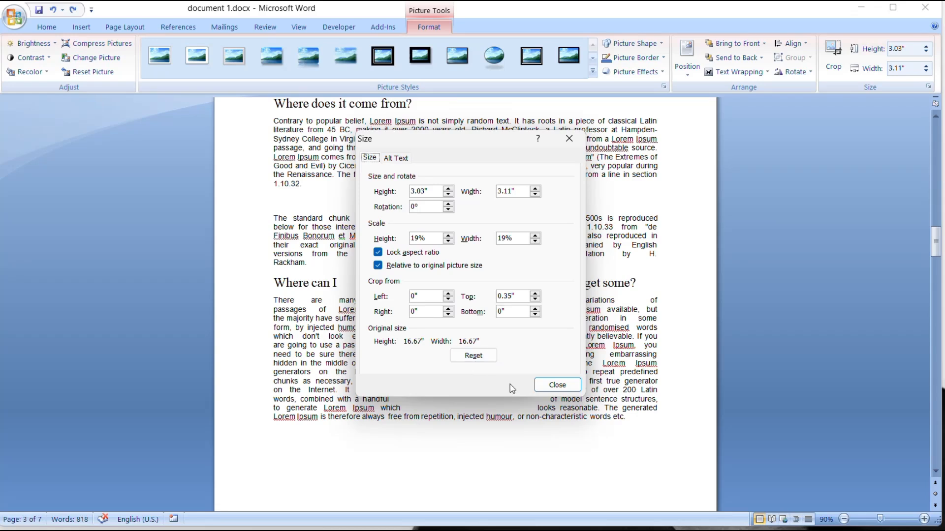
click(562, 389)
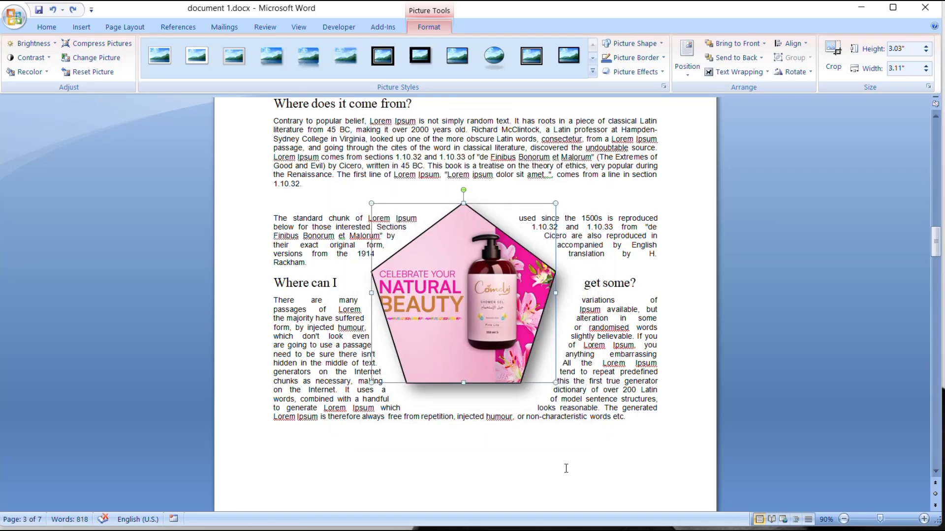
- Insert the picture 15803177132162208.jpg in the blank area below the last paragraph on page 3
click(462, 480)
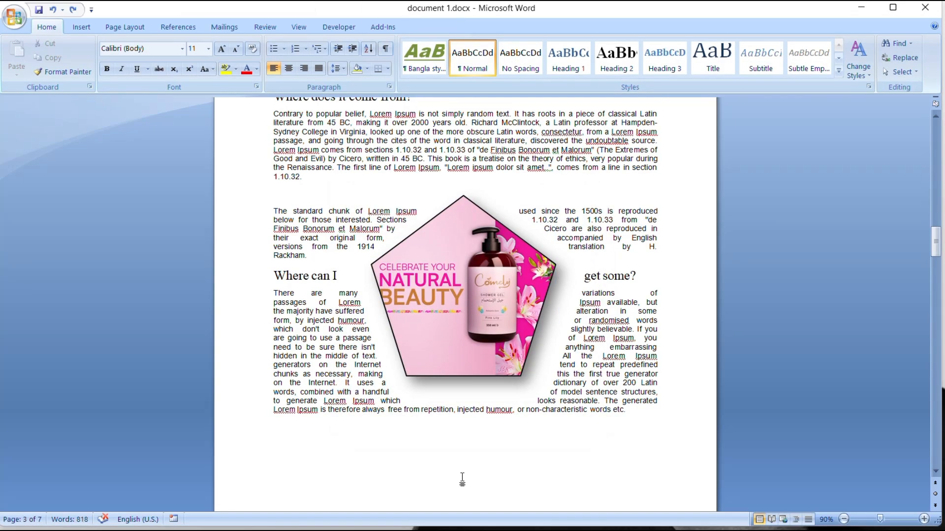
scroll(462, 479, down, 3)
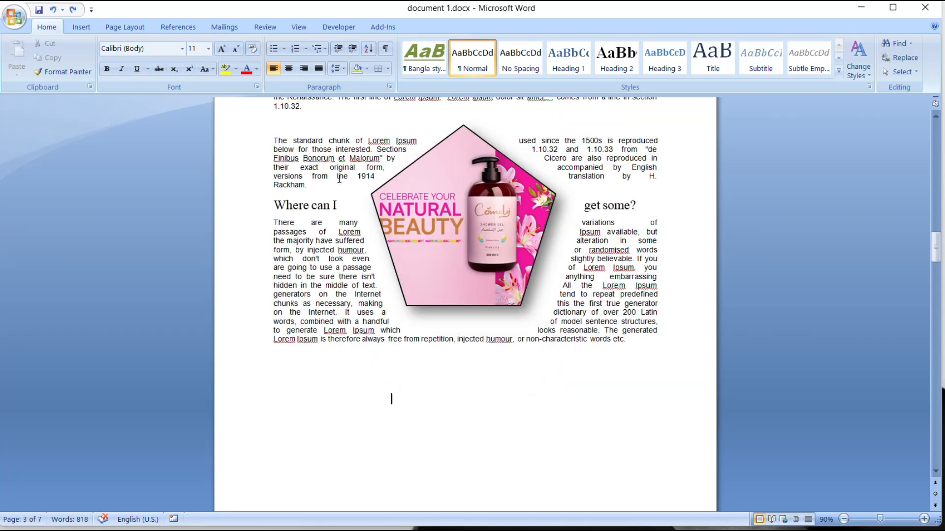
click(88, 30)
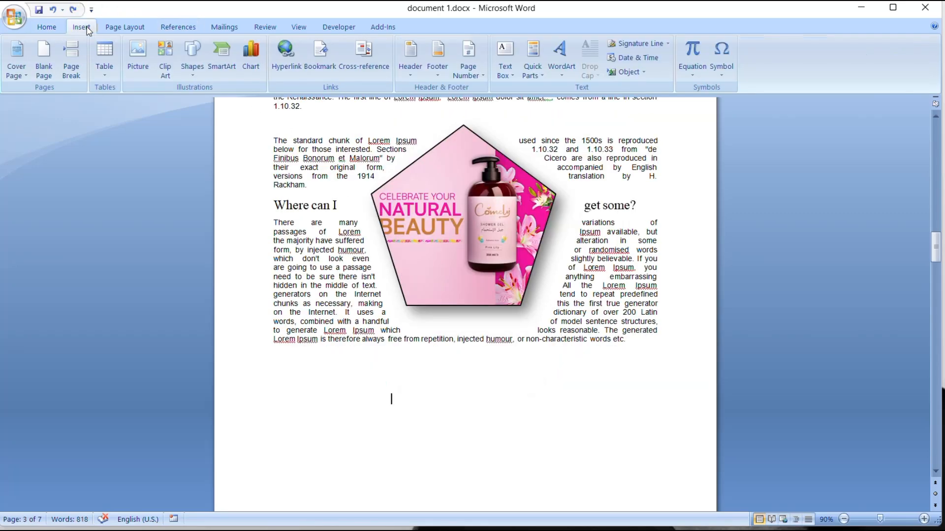
click(137, 61)
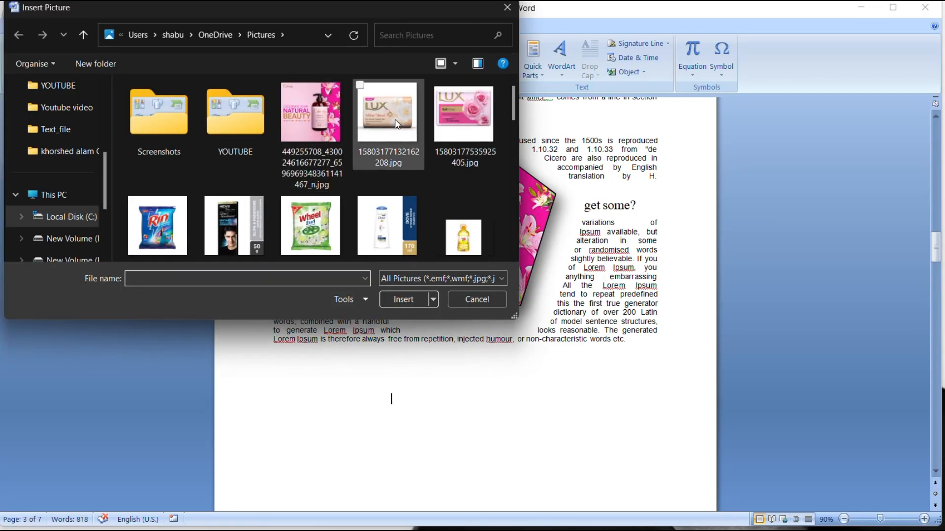
click(397, 124)
click(407, 300)
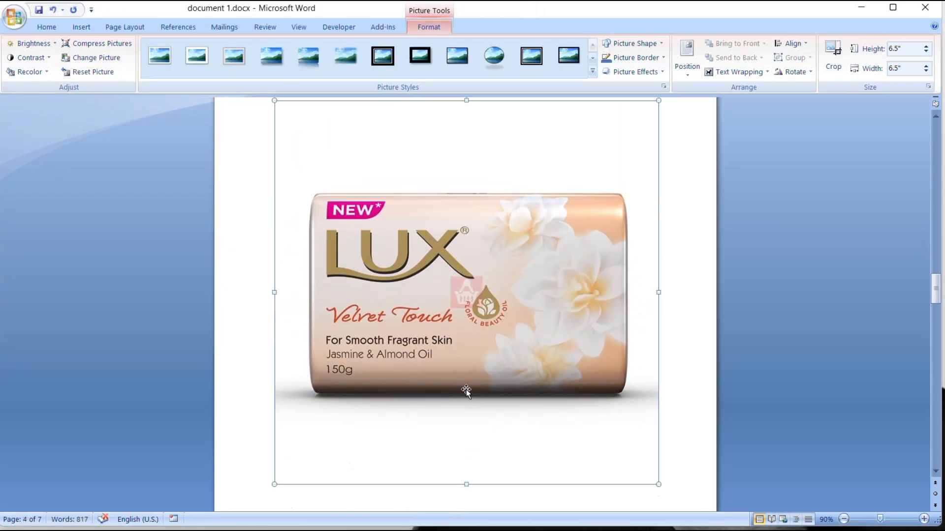
- Shrink the inserted soap picture proportionally to 2.9" high by 2.91" wide
click(926, 52)
click(925, 52)
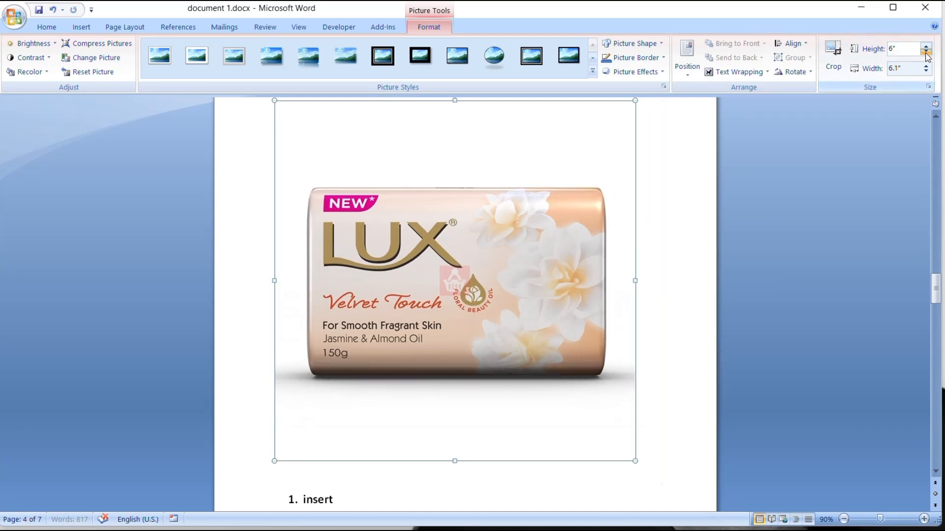
click(926, 52)
click(926, 52)
click(925, 52)
click(926, 52)
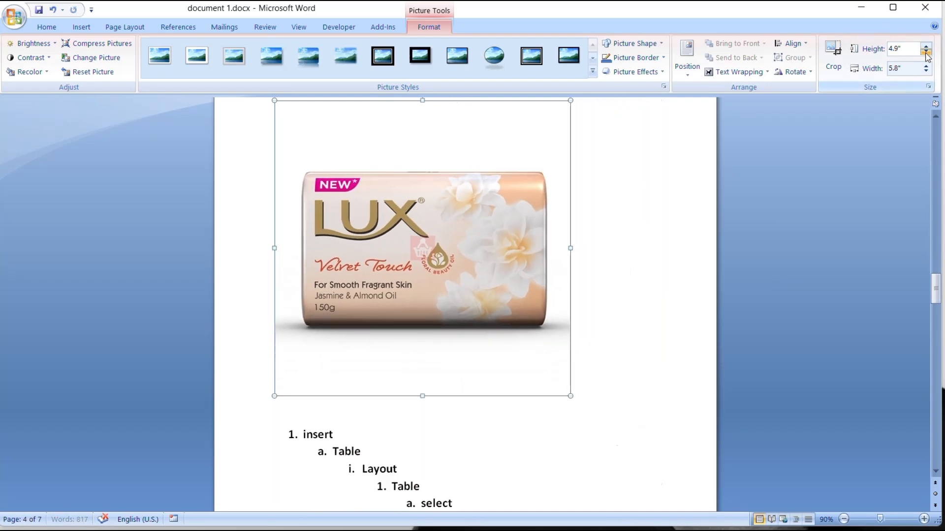
click(925, 53)
click(926, 52)
click(925, 52)
click(925, 52)
click(926, 52)
click(925, 52)
click(926, 52)
click(926, 52)
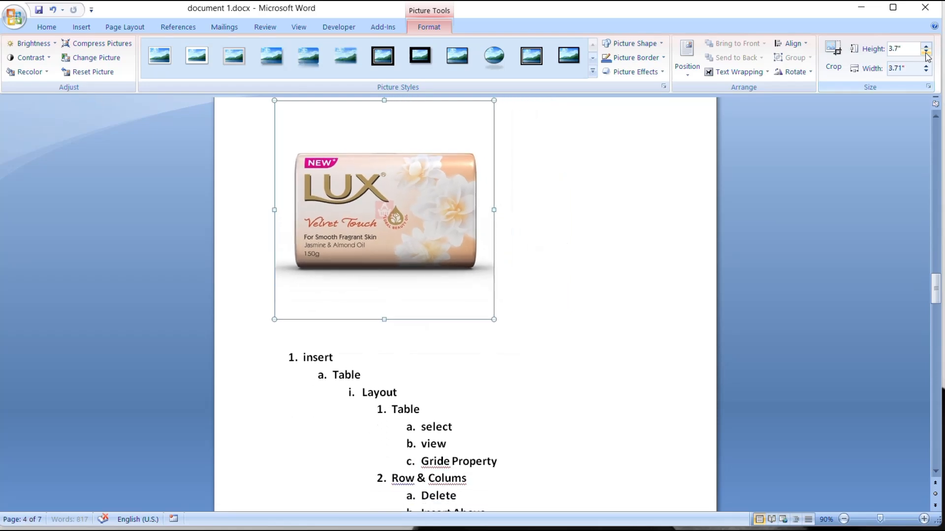
click(926, 52)
click(925, 52)
click(925, 52)
click(926, 52)
click(925, 52)
click(926, 52)
click(926, 52)
click(926, 52)
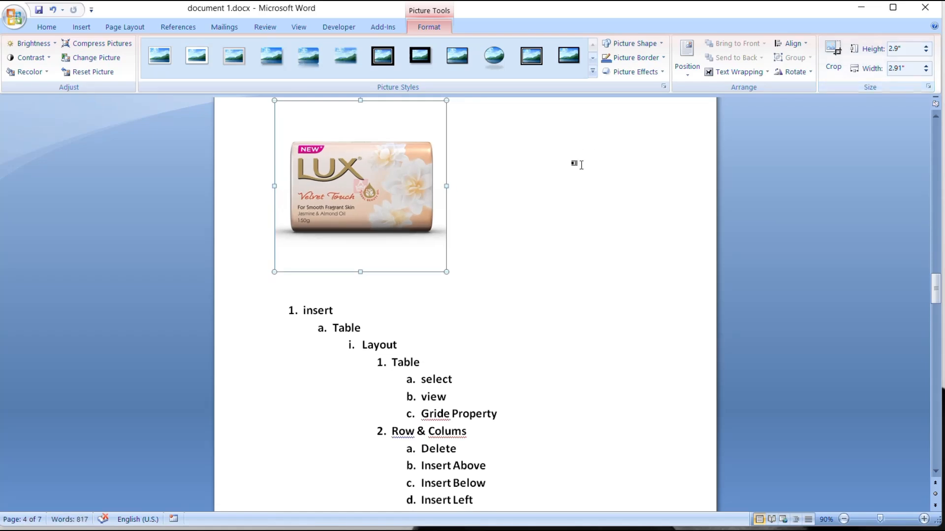
- Crop the empty strip off the soap picture's bottom edge, bringing its height to 2.4"
click(830, 74)
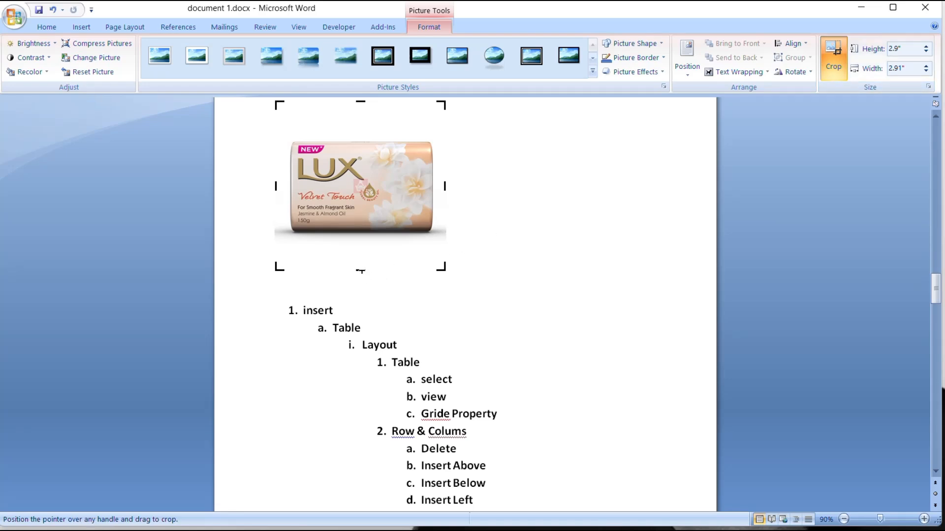
drag(361, 268, 364, 242)
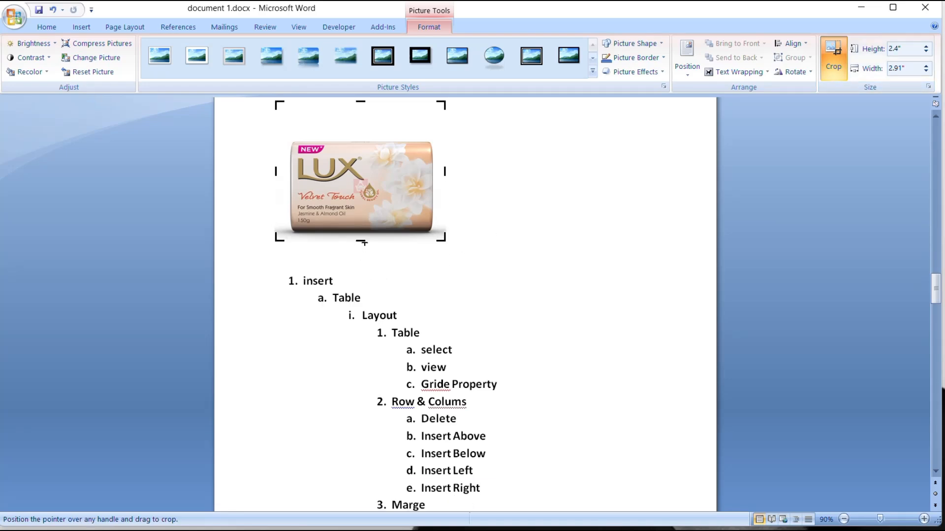